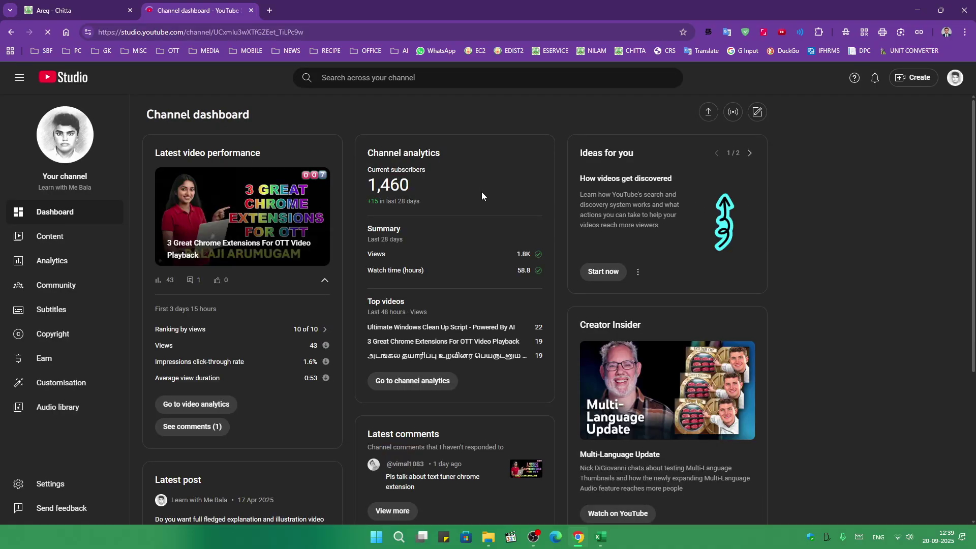
Look over the channel dashboard and open the list of the channel's videos.
{"action": "scroll", "coordinate": [473, 201], "scroll_direction": "down", "scroll_amount": 3}
{"action": "scroll", "coordinate": [463, 206], "scroll_direction": "up", "scroll_amount": 4}
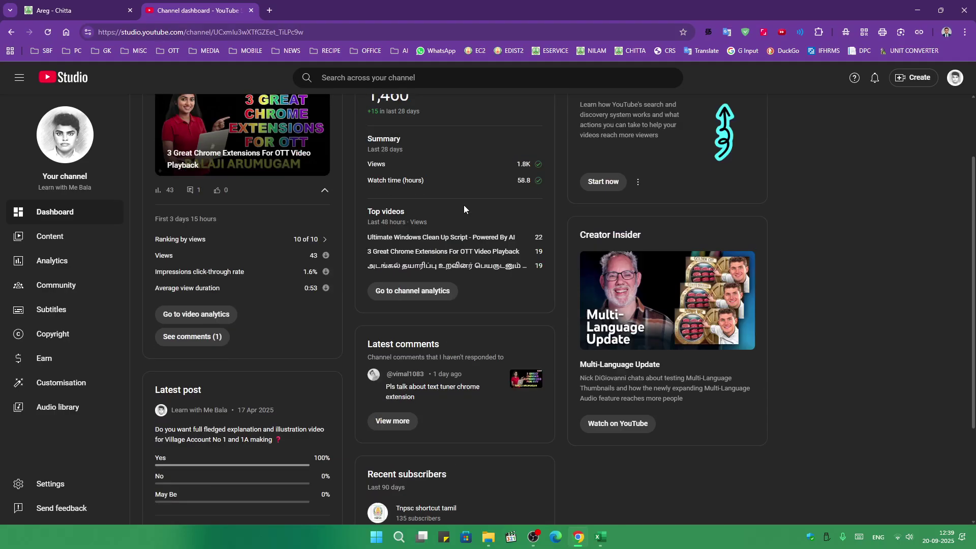
{"action": "left_click", "coordinate": [56, 242]}
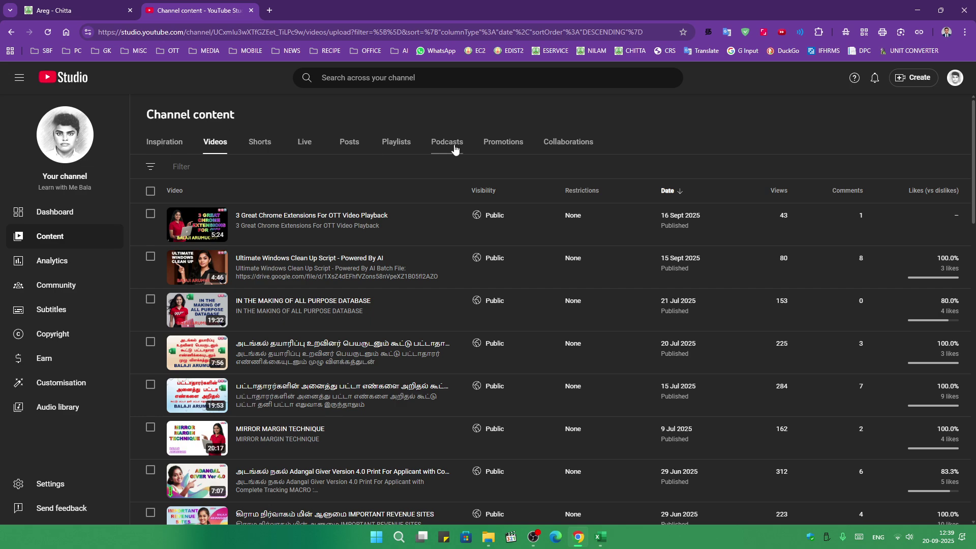
View the channel's community comments, viewer posts and mentions.
{"action": "left_click", "coordinate": [73, 286]}
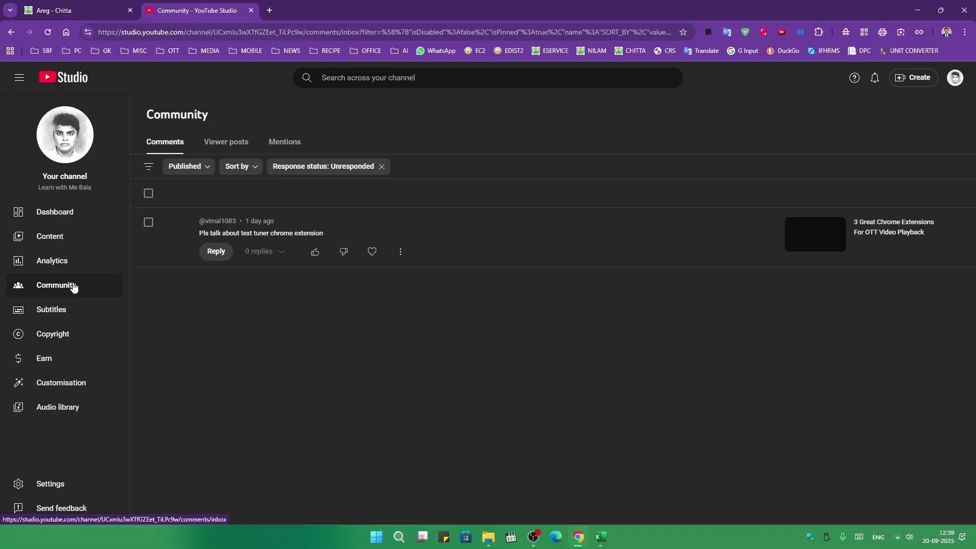
{"action": "left_click", "coordinate": [228, 147]}
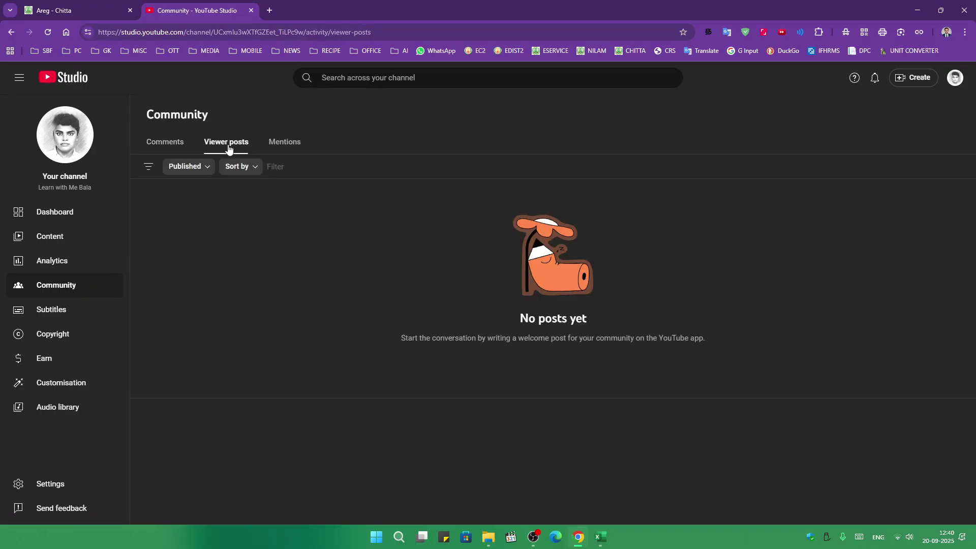
{"action": "left_click", "coordinate": [293, 147]}
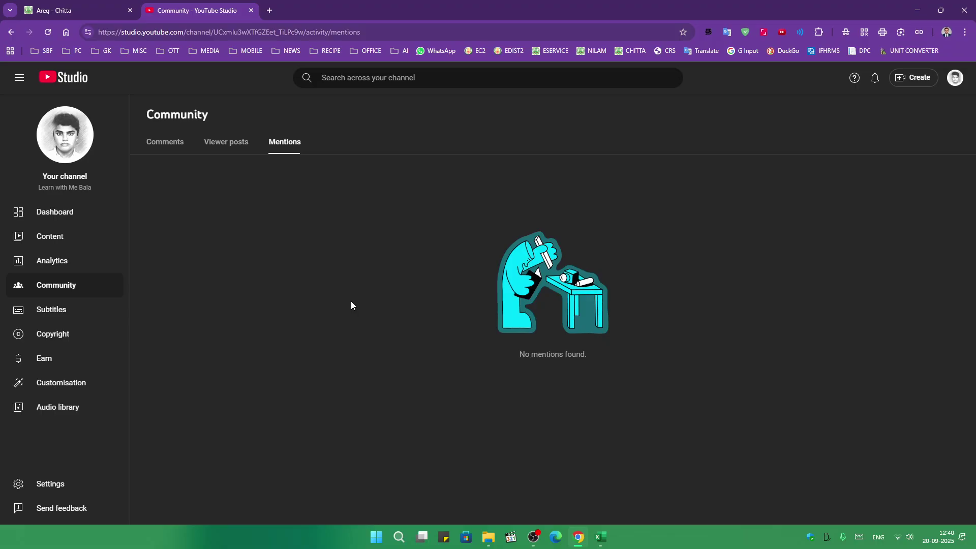
Go back over the channel dashboard from start to end and reopen the video list.
{"action": "left_click", "coordinate": [62, 247]}
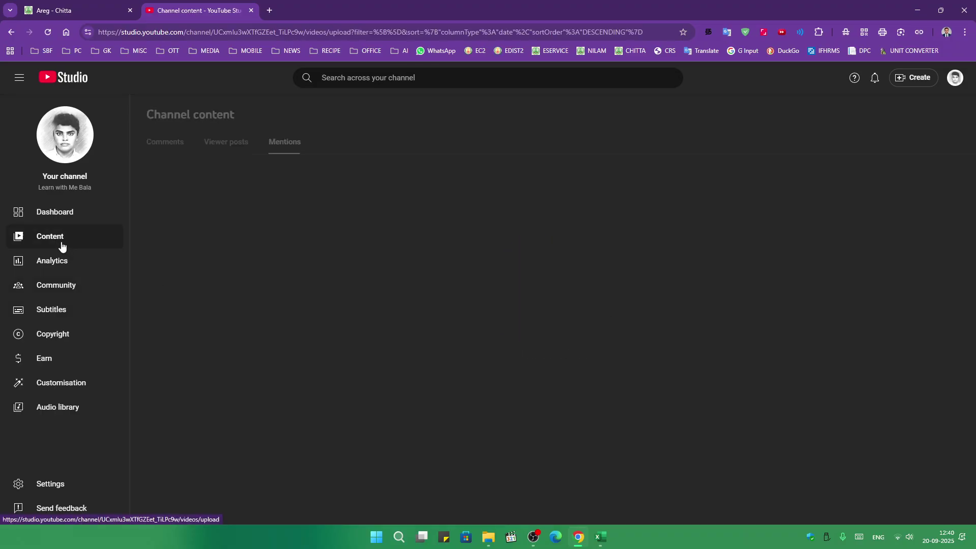
{"action": "left_click", "coordinate": [59, 214]}
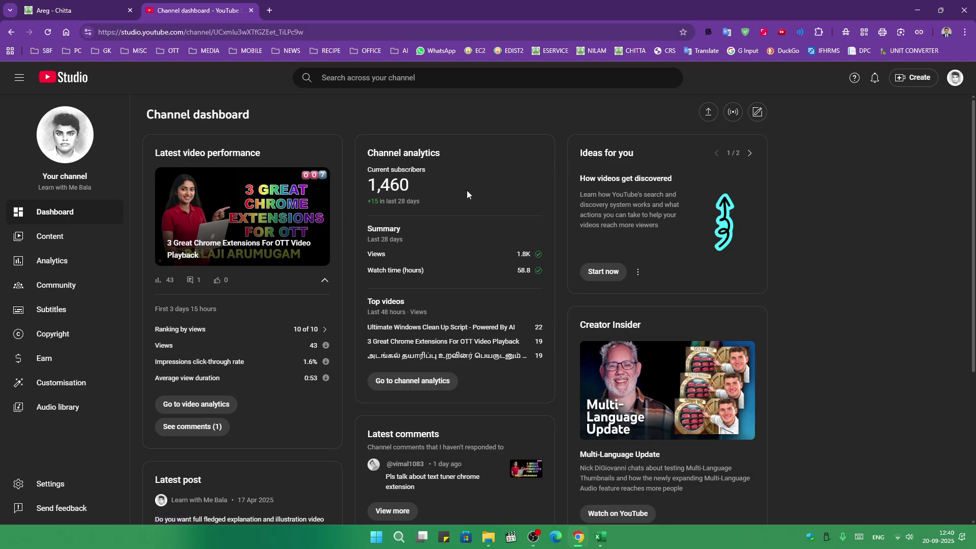
{"action": "scroll", "coordinate": [467, 191], "scroll_direction": "down", "scroll_amount": 5}
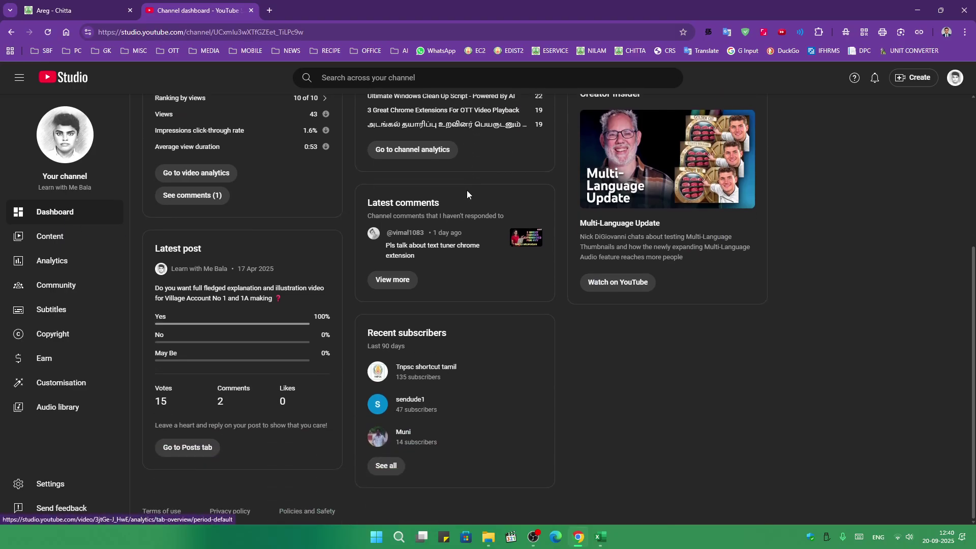
{"action": "scroll", "coordinate": [467, 190], "scroll_direction": "up", "scroll_amount": 5}
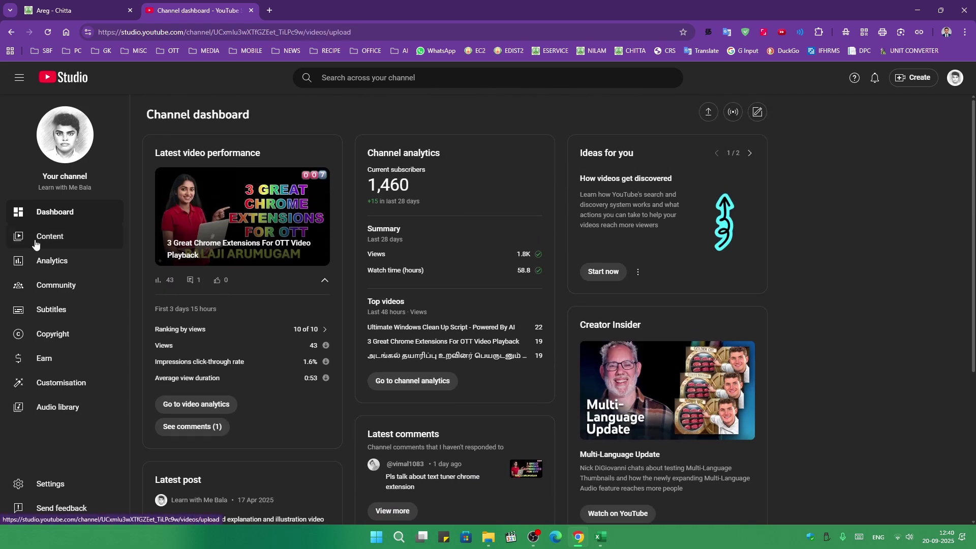
{"action": "left_click", "coordinate": [35, 245]}
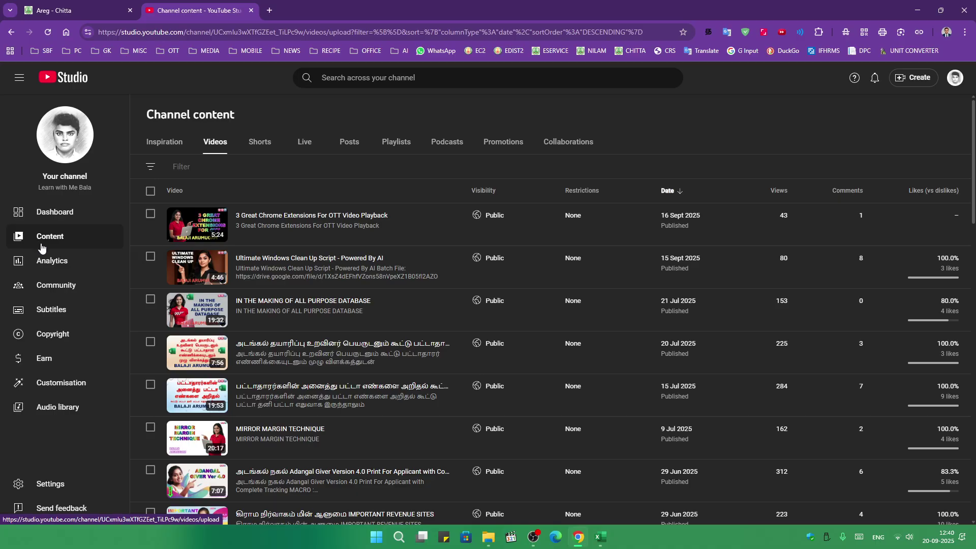
Remove the Unresponded response status filter from the community comments and read through to the run time error comment on Adangal Maker 13 PRO MAX.
{"action": "left_click", "coordinate": [48, 296]}
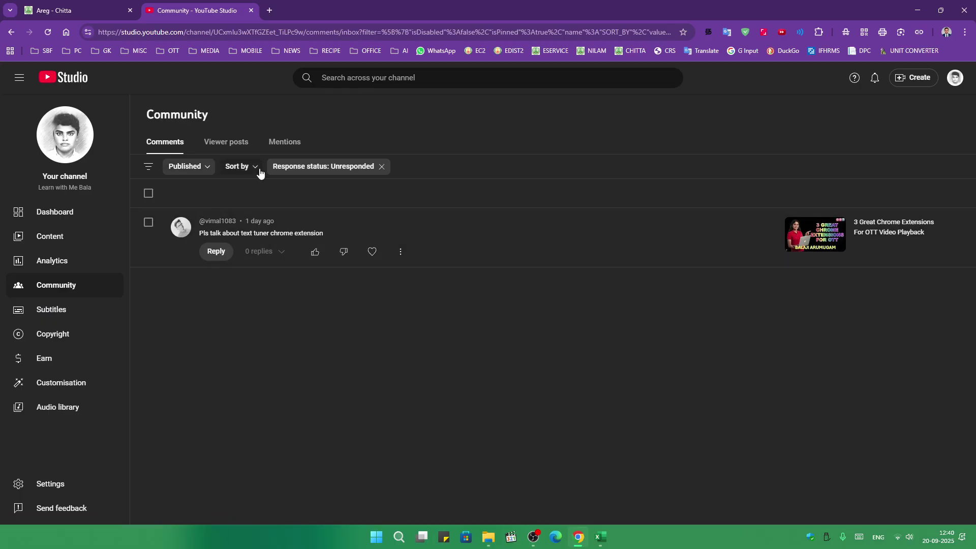
{"action": "left_click", "coordinate": [381, 166]}
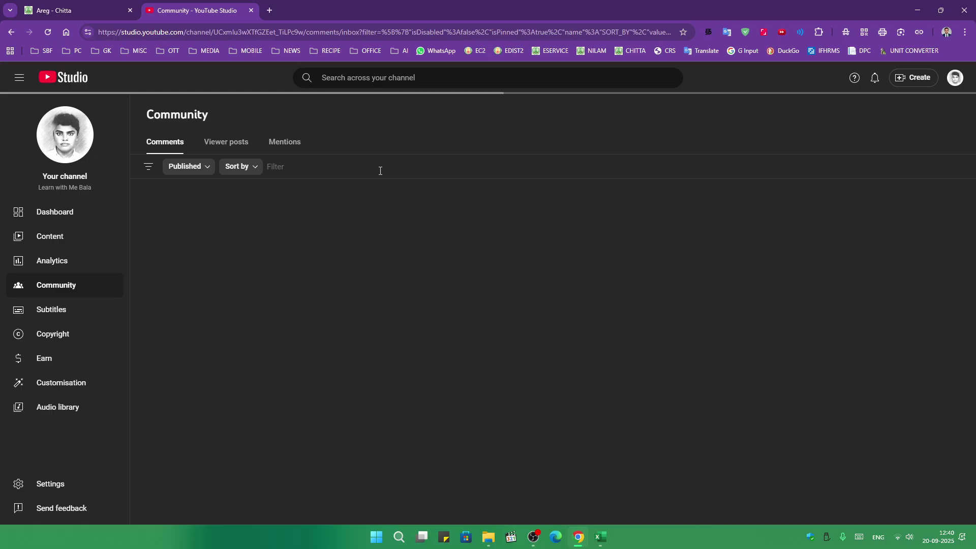
{"action": "scroll", "coordinate": [307, 238], "scroll_direction": "down", "scroll_amount": 5}
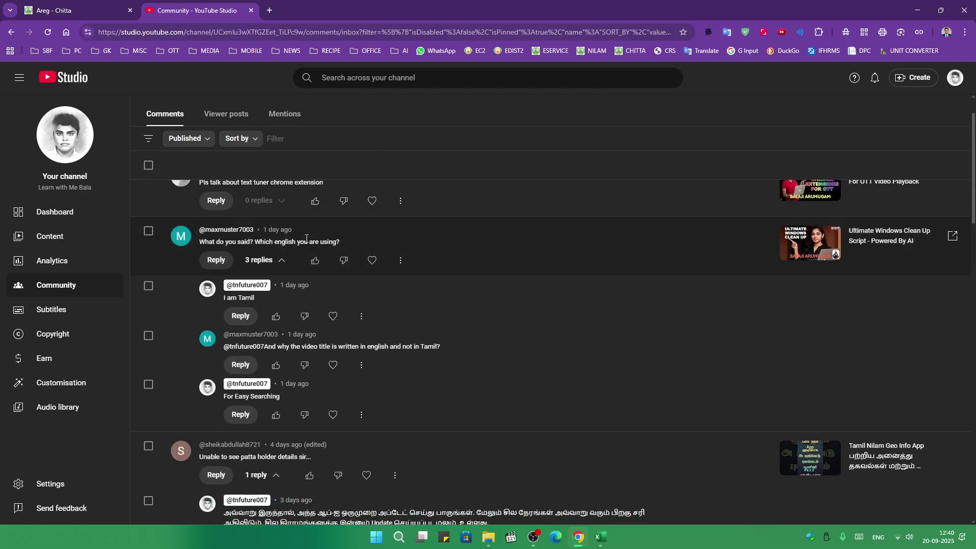
{"action": "scroll", "coordinate": [349, 266], "scroll_direction": "down", "scroll_amount": 3}
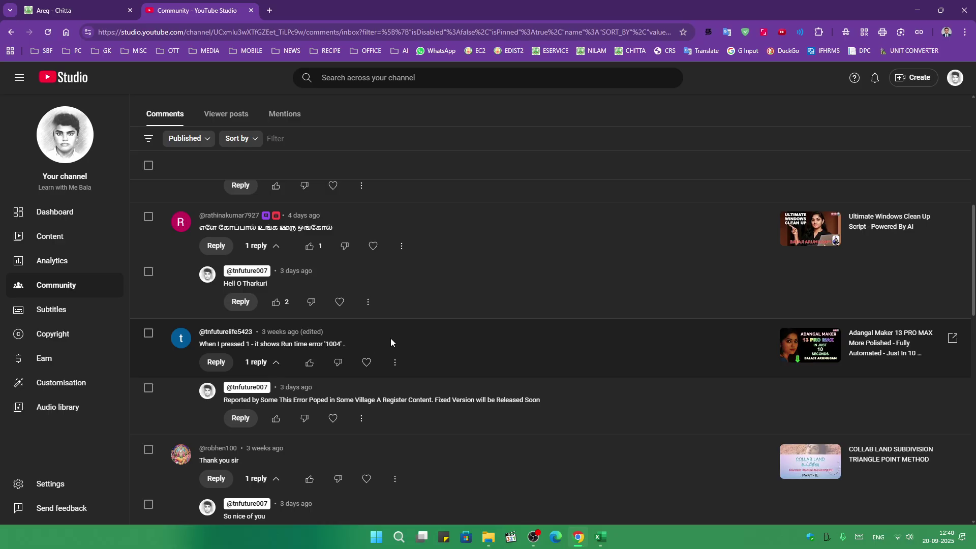
Switch to the Adangal_Ver14B workbook in Excel and view its INFO sheet.
{"action": "left_click", "coordinate": [603, 537]}
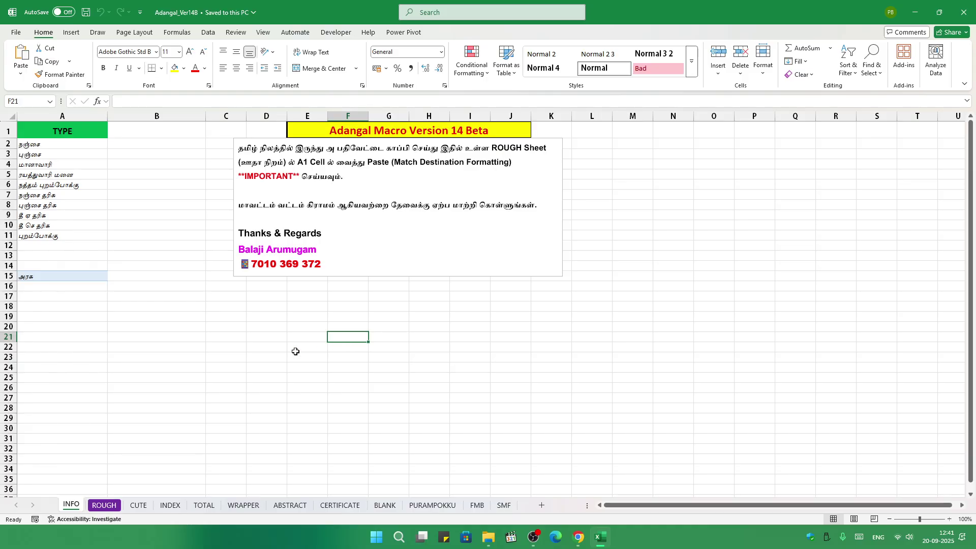
{"action": "left_click", "coordinate": [228, 418]}
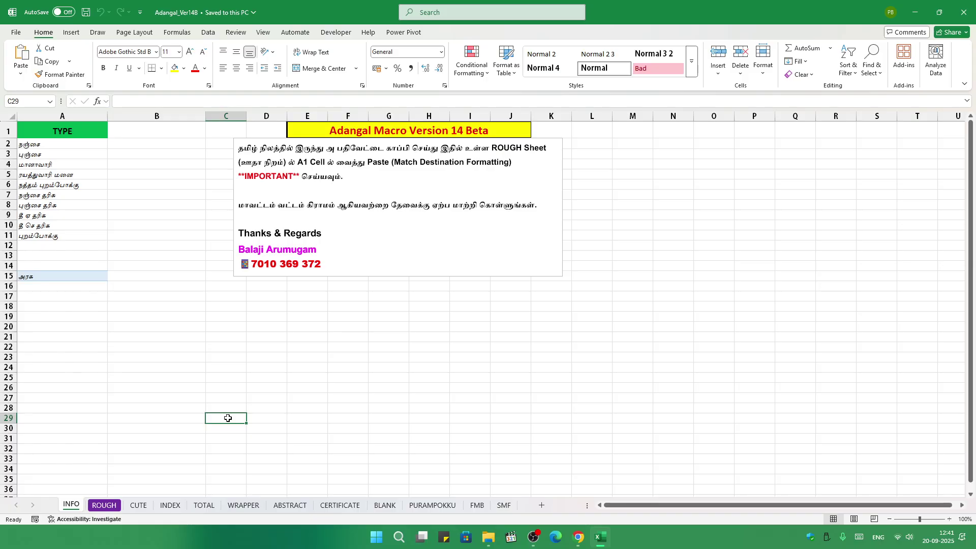
Switch to the Areg - Chitta page in Chrome and look over the rural AREG extract for Thirupparkadal village.
{"action": "left_click", "coordinate": [579, 537]}
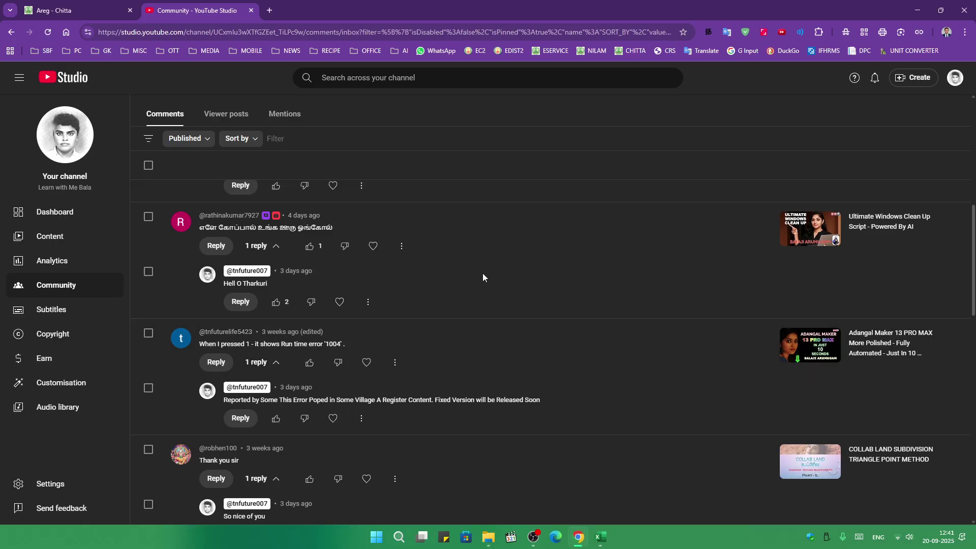
{"action": "left_click", "coordinate": [72, 4]}
{"action": "scroll", "coordinate": [488, 298], "scroll_direction": "down", "scroll_amount": 3}
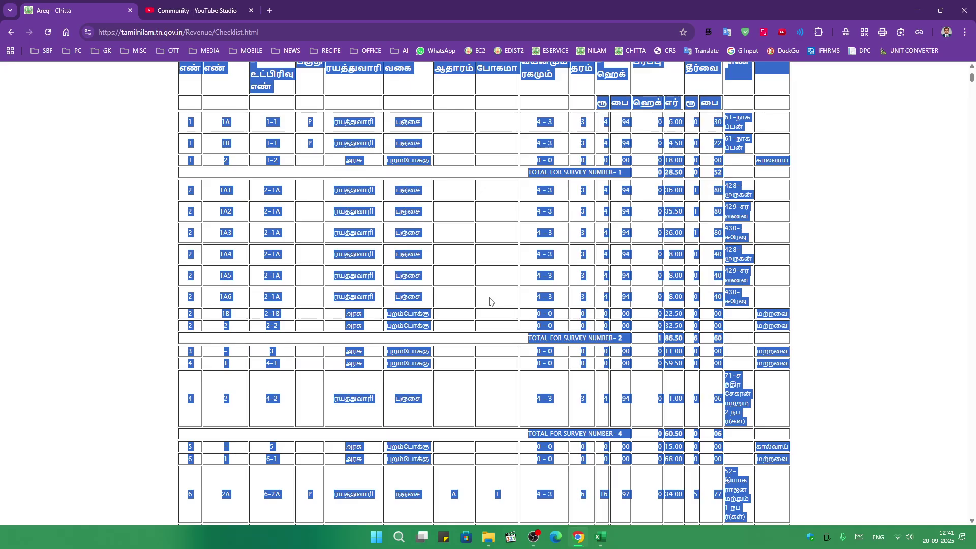
{"action": "scroll", "coordinate": [490, 302], "scroll_direction": "up", "scroll_amount": 5}
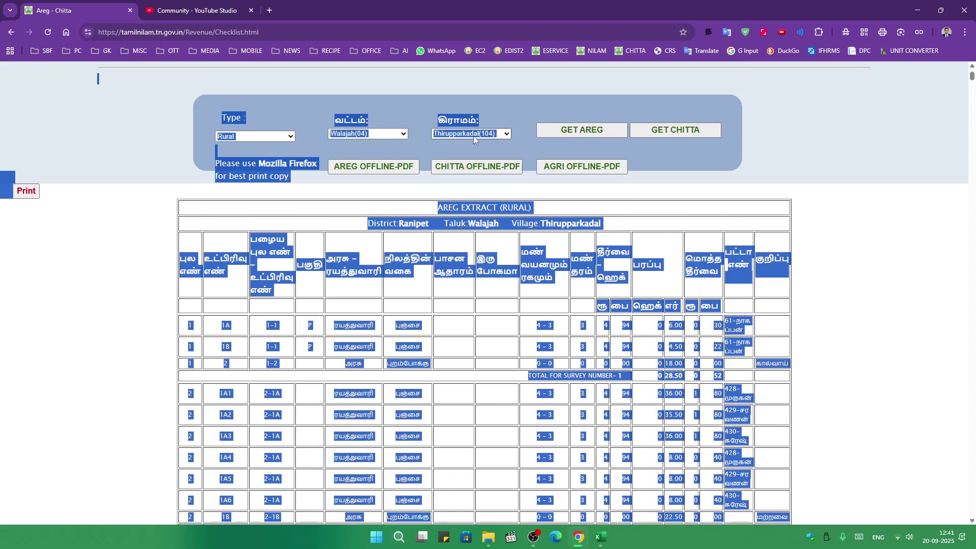
{"action": "scroll", "coordinate": [397, 275], "scroll_direction": "down", "scroll_amount": 3}
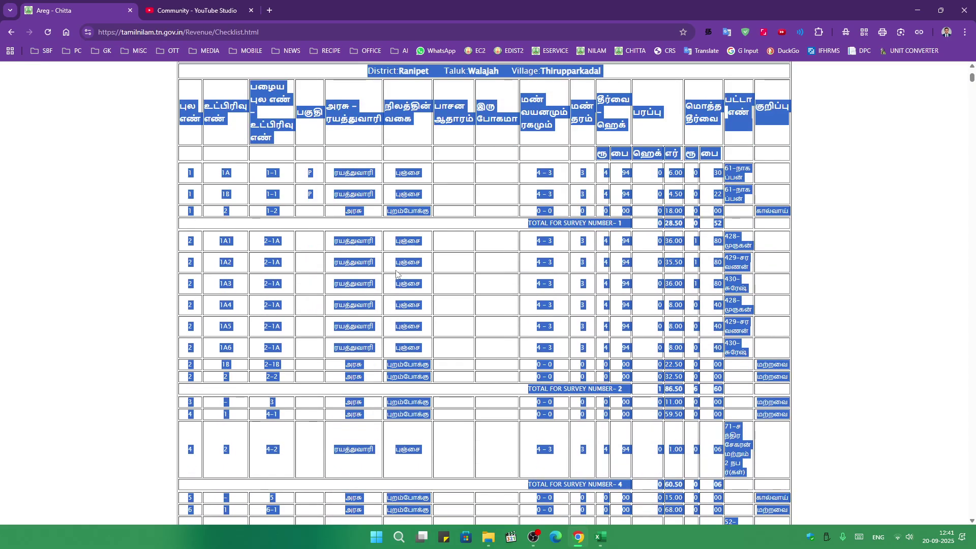
Switch to Excel and paste the copied AREG extract into cell A1 of the ROUGH sheet, matching the destination formatting.
{"action": "left_click", "coordinate": [609, 536]}
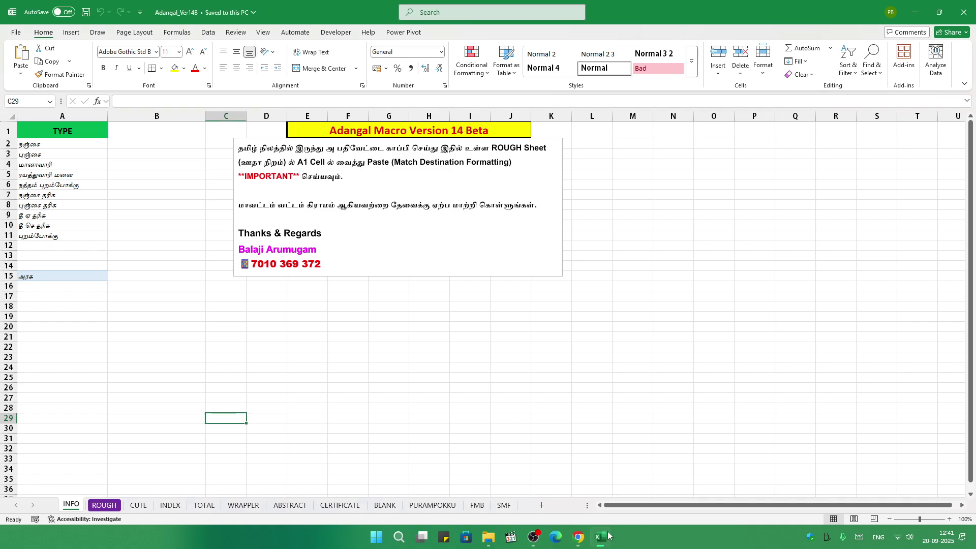
{"action": "left_click", "coordinate": [104, 505]}
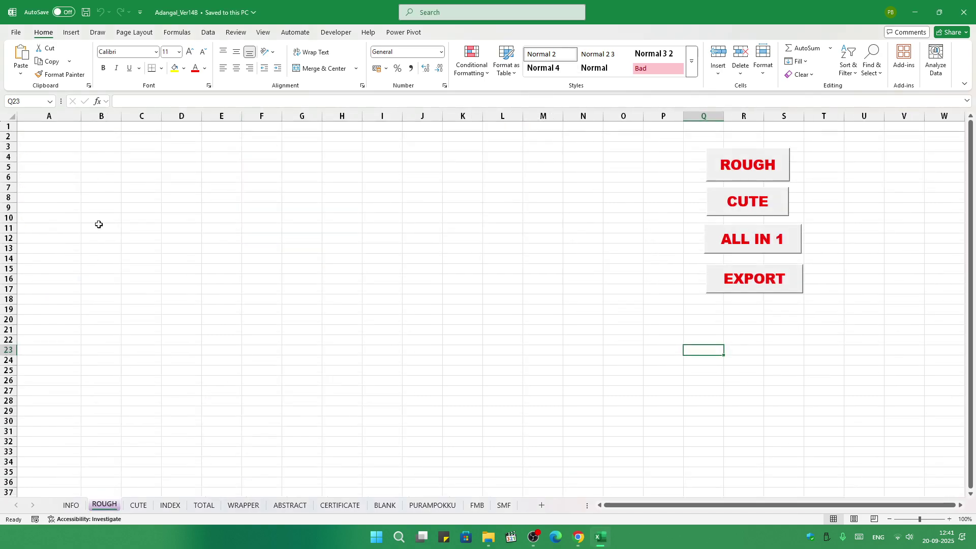
{"action": "left_click", "coordinate": [55, 128]}
{"action": "right_click", "coordinate": [56, 129]}
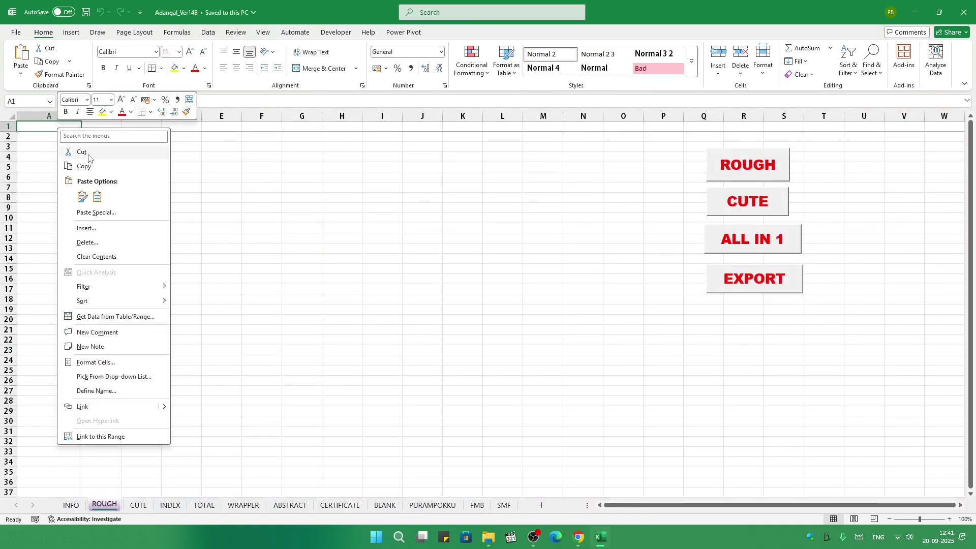
{"action": "left_click", "coordinate": [101, 200]}
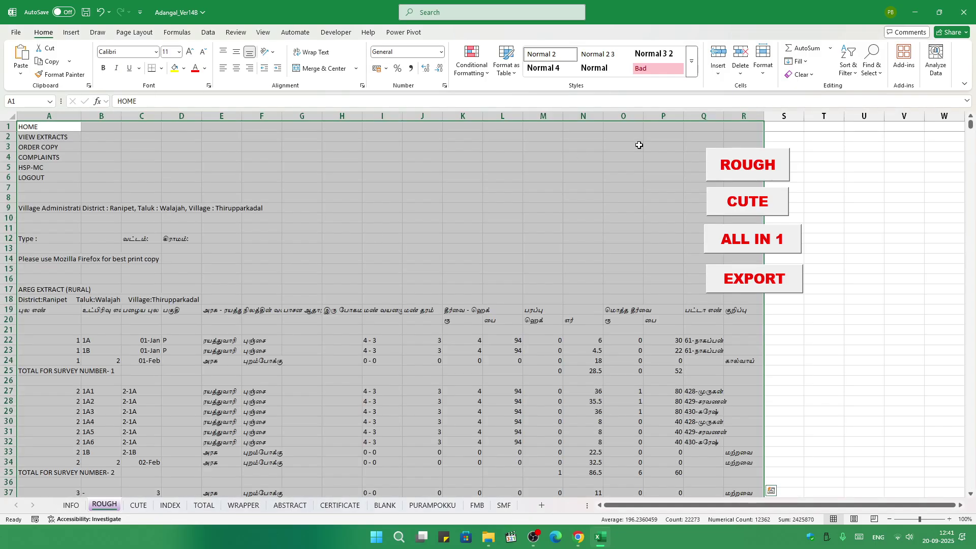
Run the ROUGH macro on the pasted extract and check the land type list on the INFO sheet.
{"action": "left_click", "coordinate": [754, 164]}
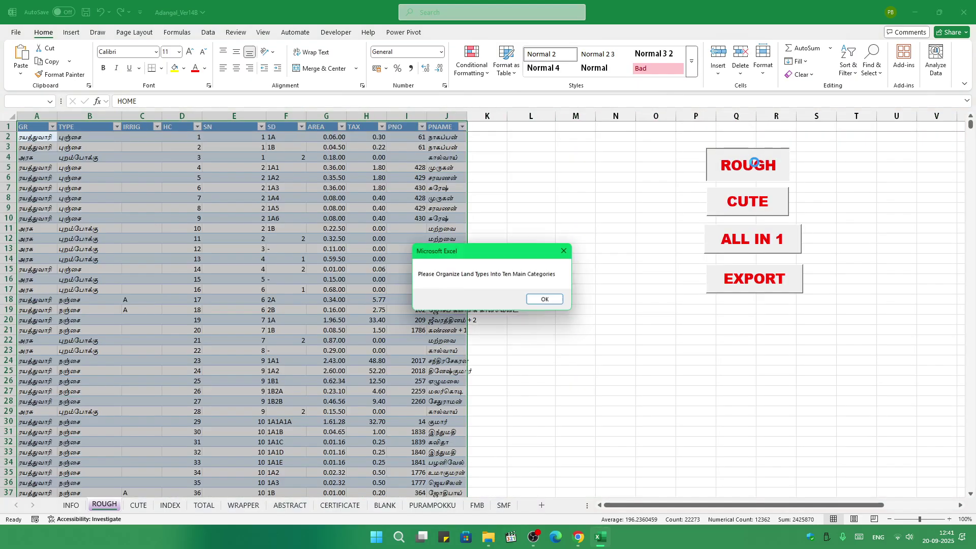
{"action": "left_click", "coordinate": [543, 299]}
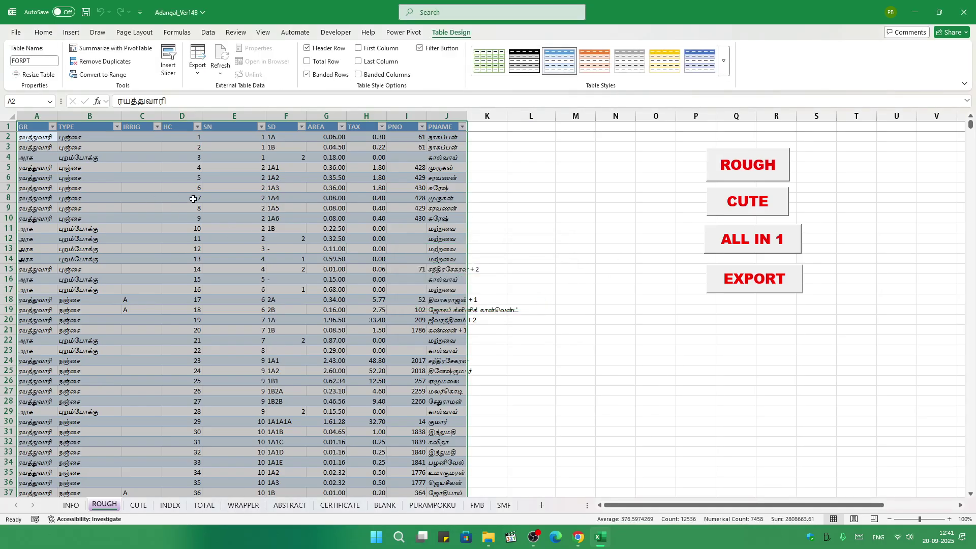
{"action": "left_click", "coordinate": [71, 506]}
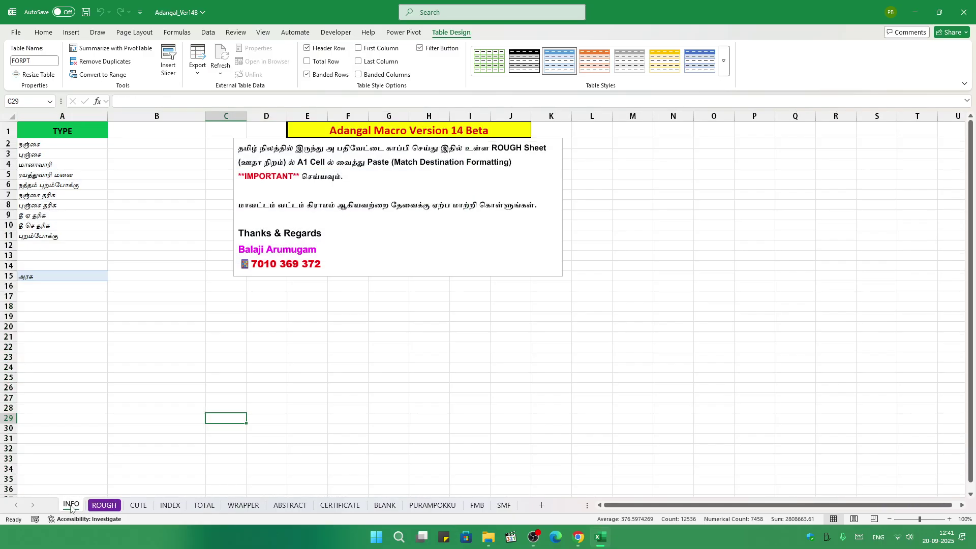
Run the CUTE macro from the ROUGH sheet with start row 5, 1 blank row after each row and 22 rows before each subtotal.
{"action": "left_click", "coordinate": [105, 506]}
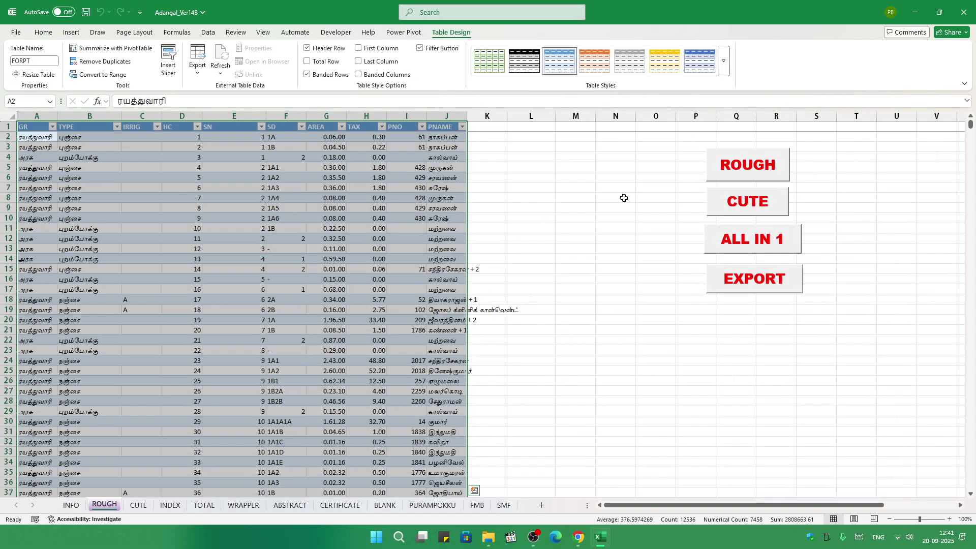
{"action": "left_click", "coordinate": [722, 201]}
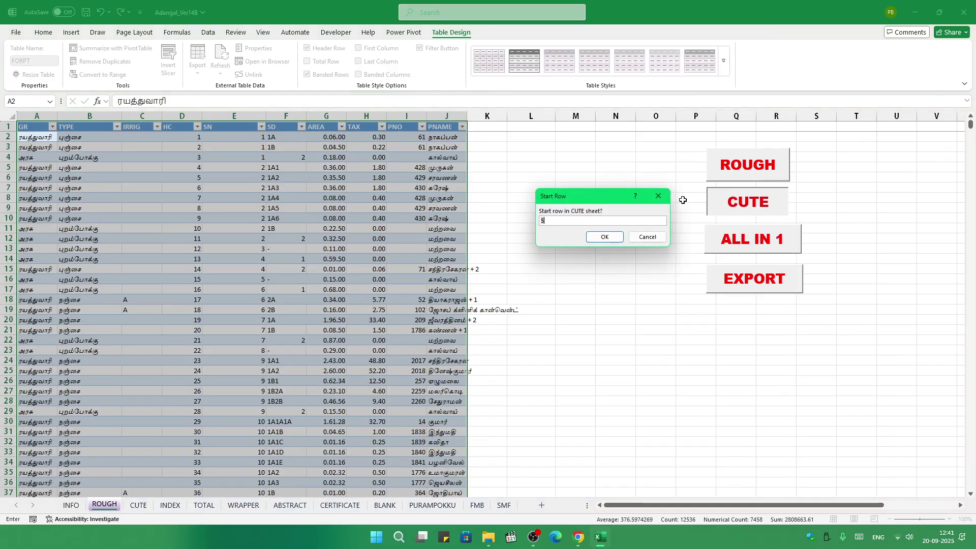
{"action": "left_click", "coordinate": [604, 238]}
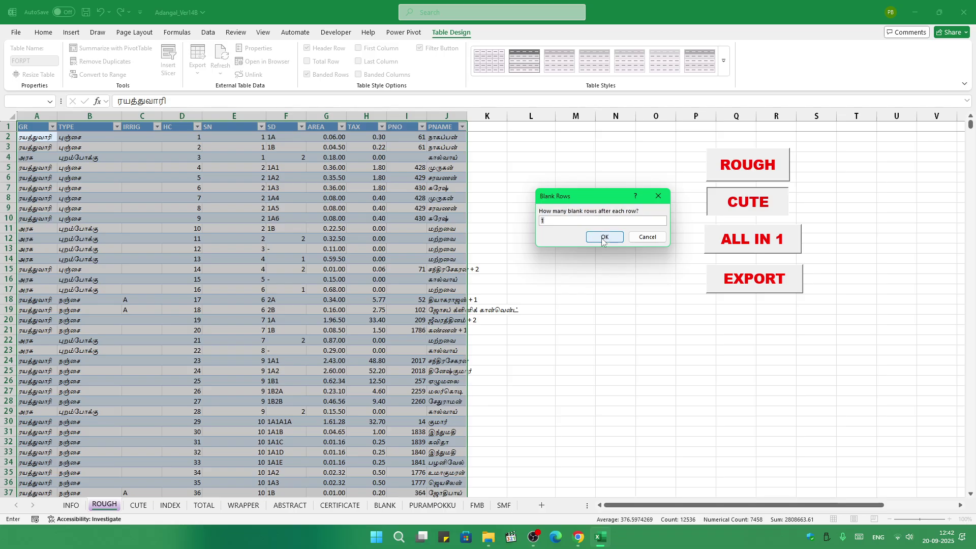
{"action": "left_click", "coordinate": [603, 238]}
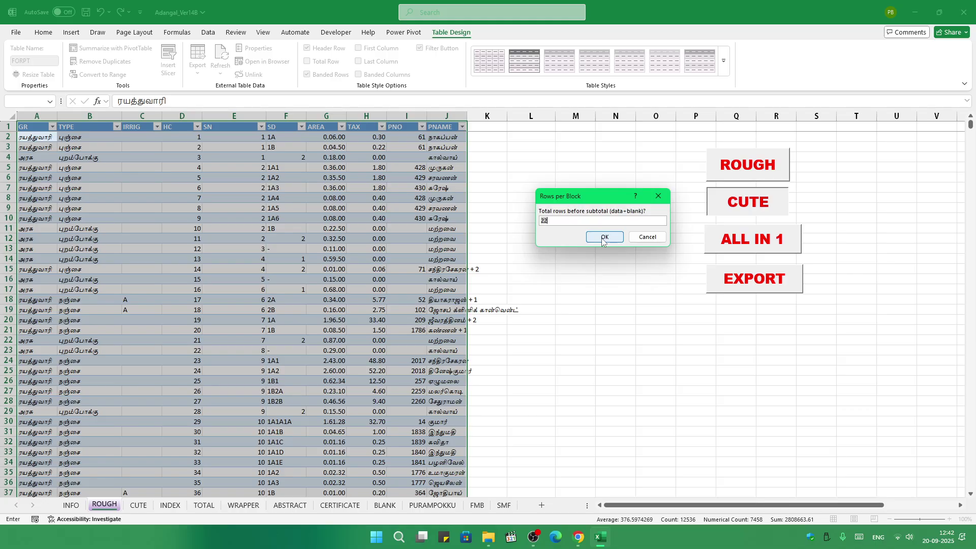
{"action": "left_click", "coordinate": [603, 238]}
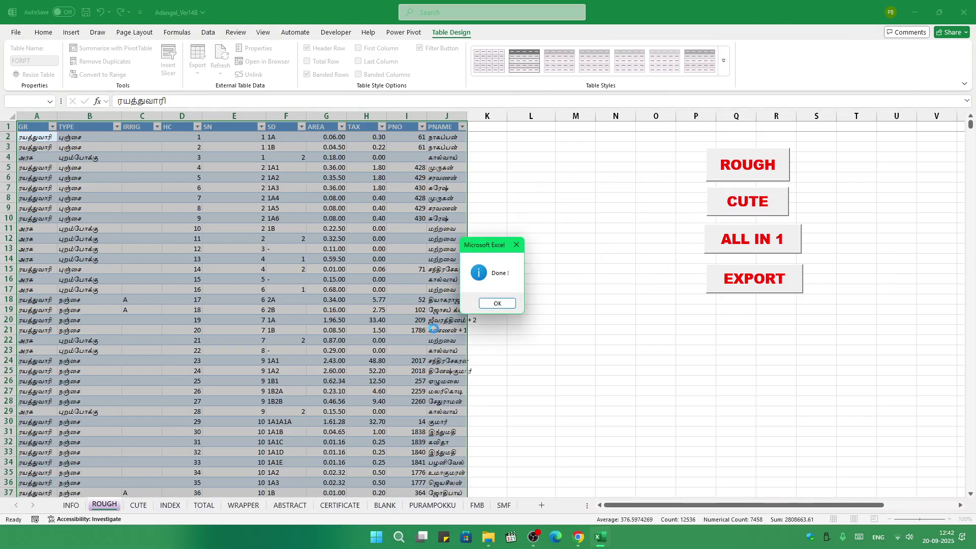
{"action": "left_click", "coordinate": [497, 303]}
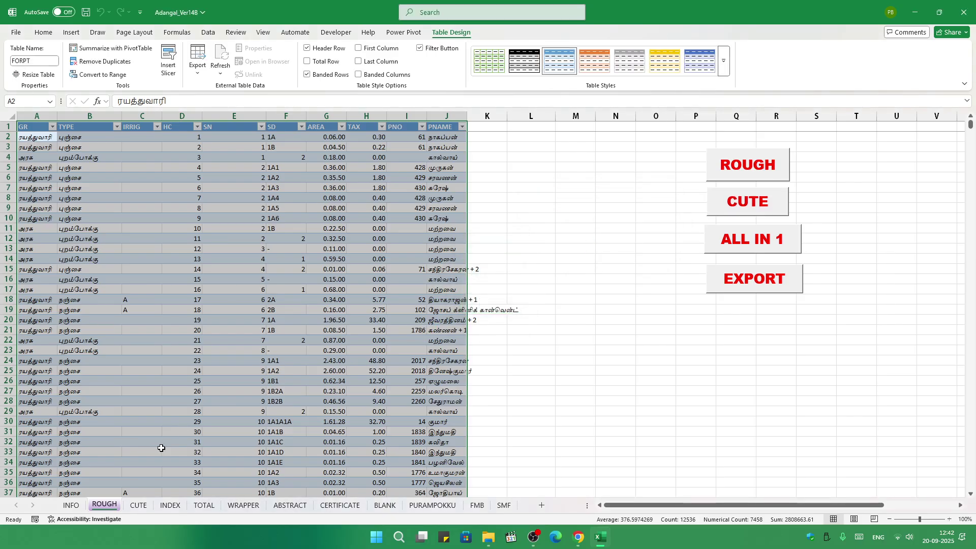
Examine the entries, page totals and page breaks on the CUTE sheet.
{"action": "left_click", "coordinate": [138, 505]}
{"action": "scroll", "coordinate": [174, 325], "scroll_direction": "down", "scroll_amount": 5}
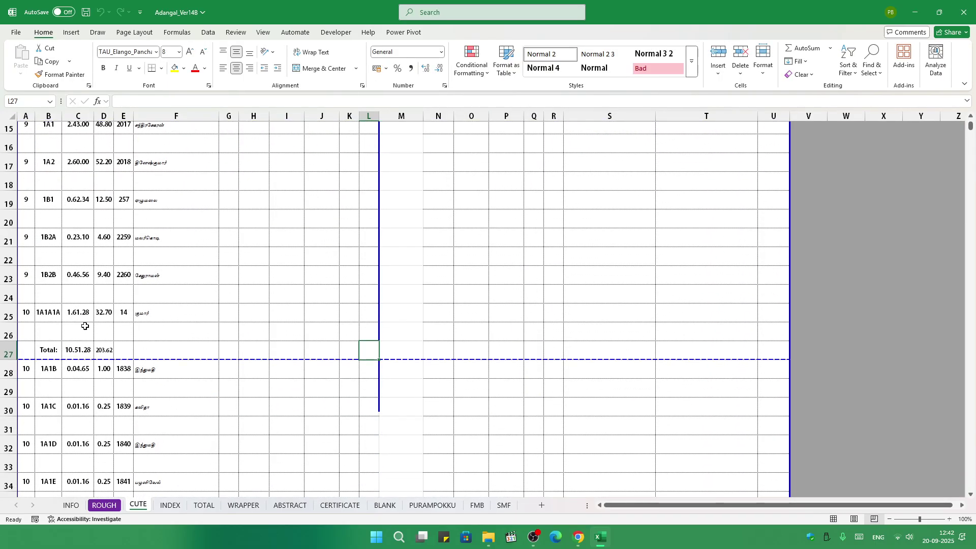
{"action": "left_click", "coordinate": [78, 365]}
{"action": "scroll", "coordinate": [107, 371], "scroll_direction": "down", "scroll_amount": 7}
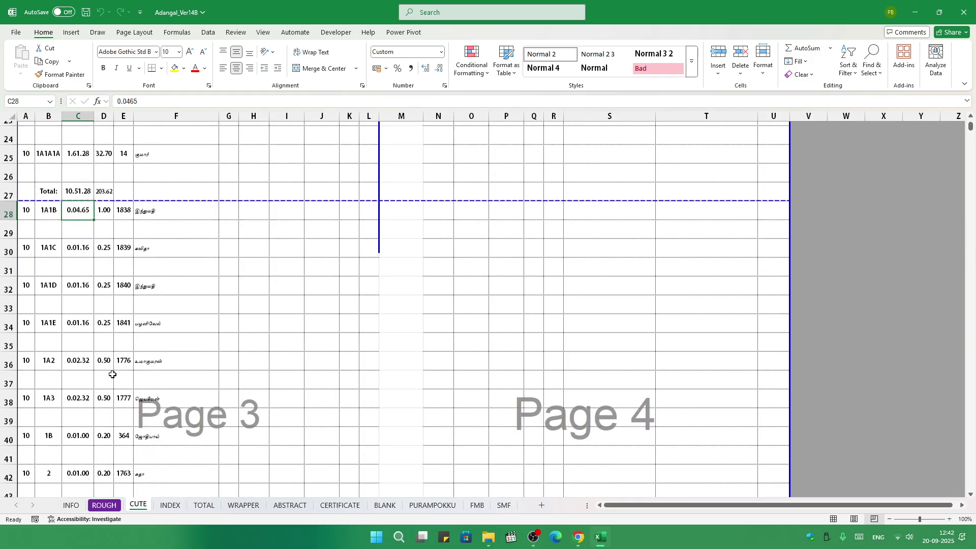
Run the INDEX macro on the INDEX sheet to fill in the Adangal page ranges for each land type.
{"action": "scroll", "coordinate": [151, 385], "scroll_direction": "down", "scroll_amount": 7}
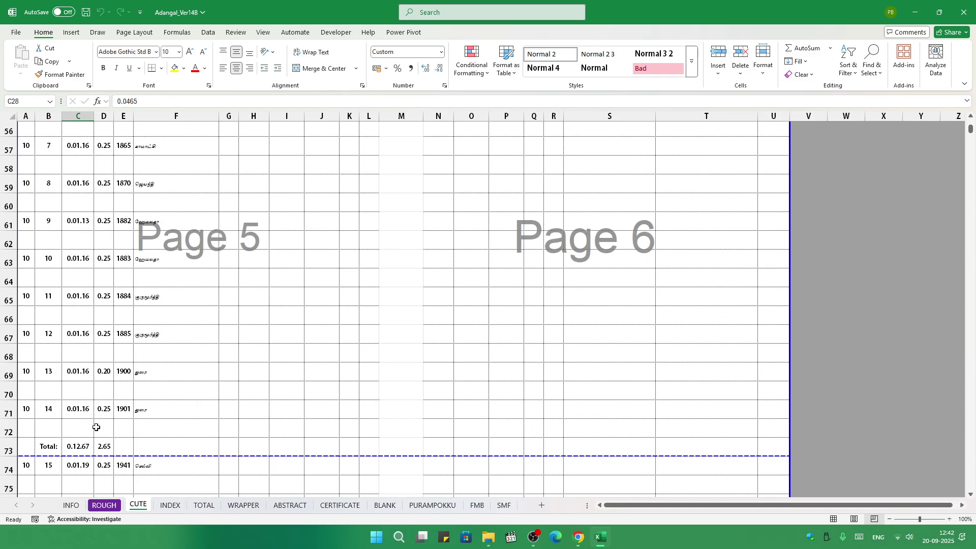
{"action": "scroll", "coordinate": [191, 438], "scroll_direction": "up", "scroll_amount": 18}
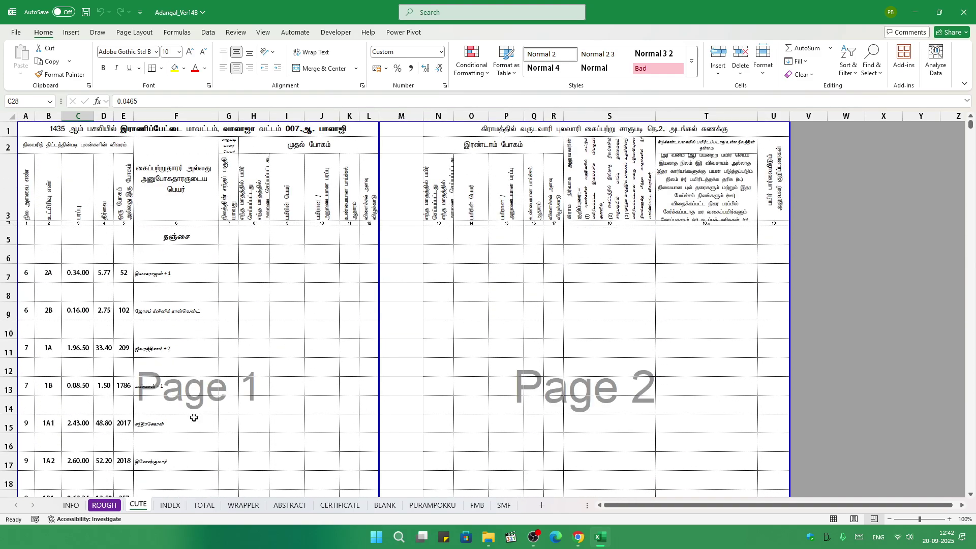
{"action": "left_click", "coordinate": [171, 506]}
{"action": "left_click", "coordinate": [454, 284]}
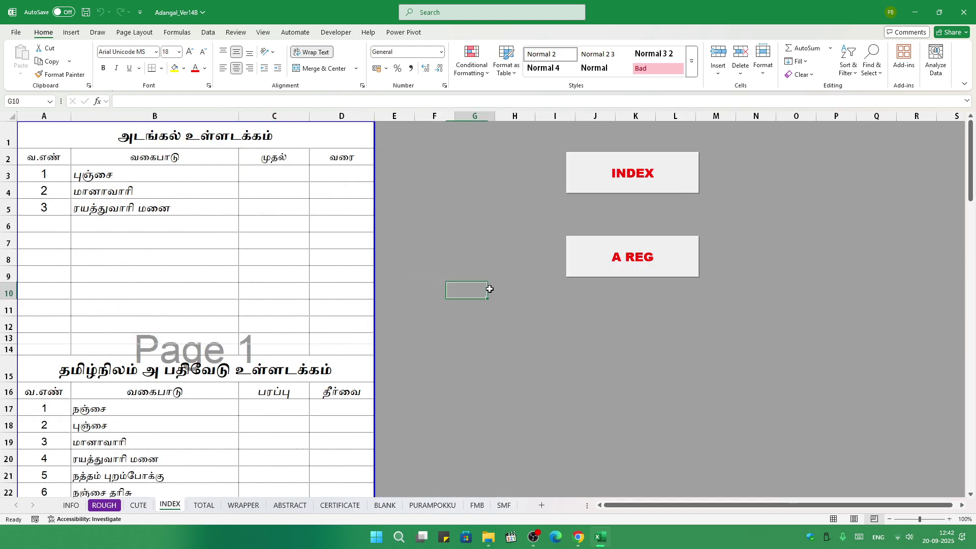
{"action": "left_click", "coordinate": [488, 287]}
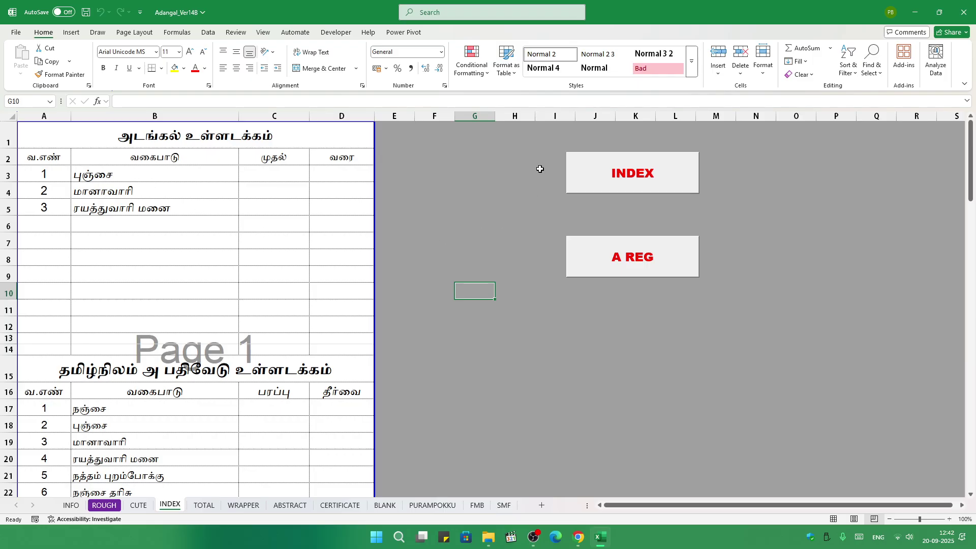
{"action": "left_click", "coordinate": [640, 184]}
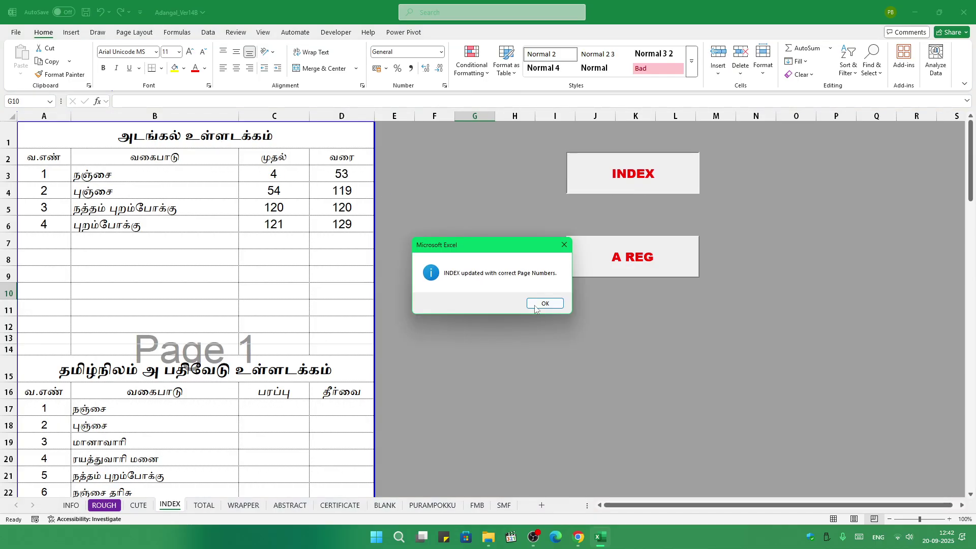
{"action": "left_click", "coordinate": [528, 304]}
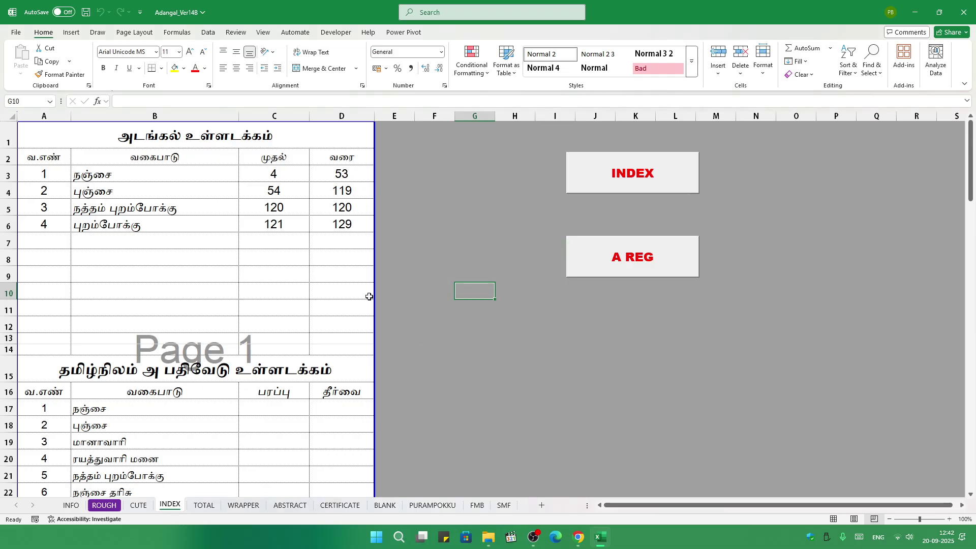
Run the A REG macro on the INDEX sheet to fill the A register table with area and assessment figures.
{"action": "scroll", "coordinate": [422, 299], "scroll_direction": "down", "scroll_amount": 1}
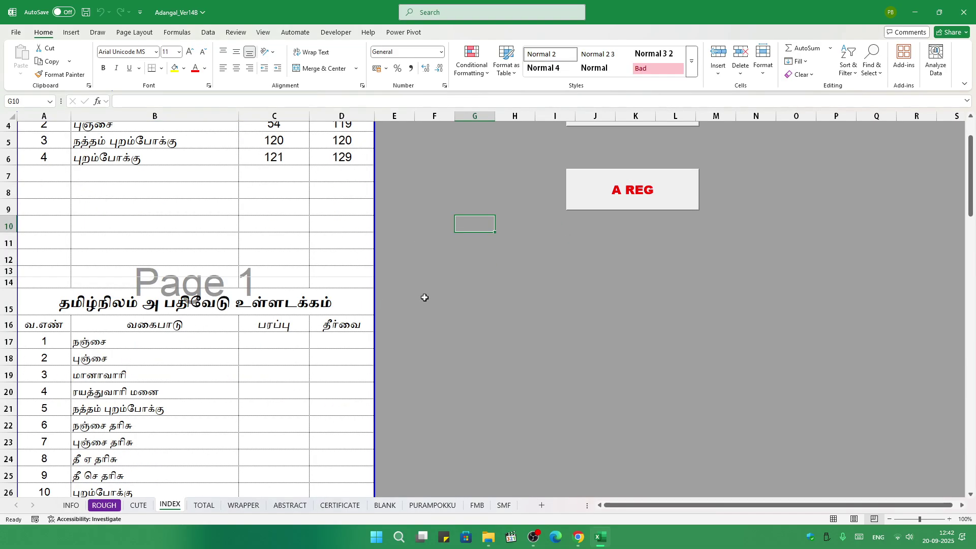
{"action": "scroll", "coordinate": [422, 299], "scroll_direction": "down", "scroll_amount": 1}
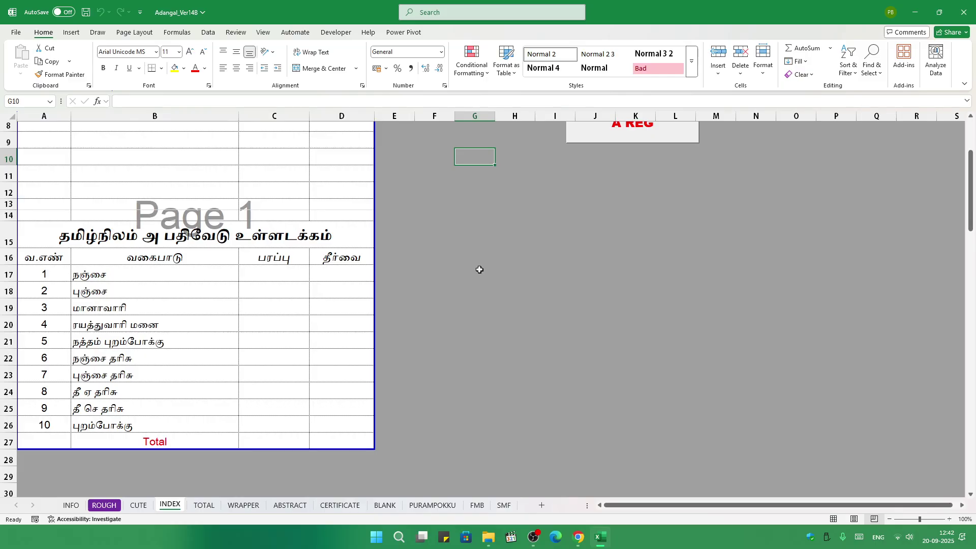
{"action": "scroll", "coordinate": [432, 287], "scroll_direction": "up", "scroll_amount": 1}
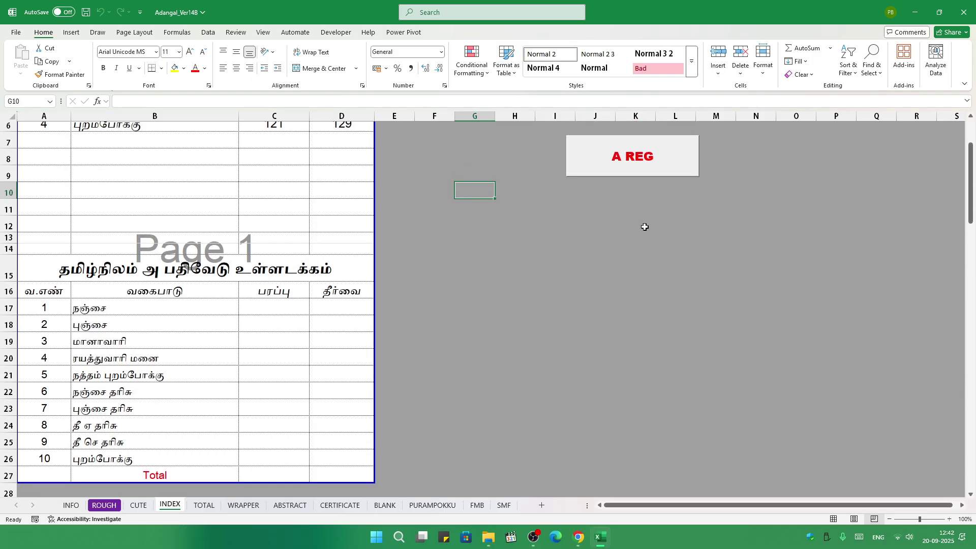
{"action": "left_click", "coordinate": [650, 160]}
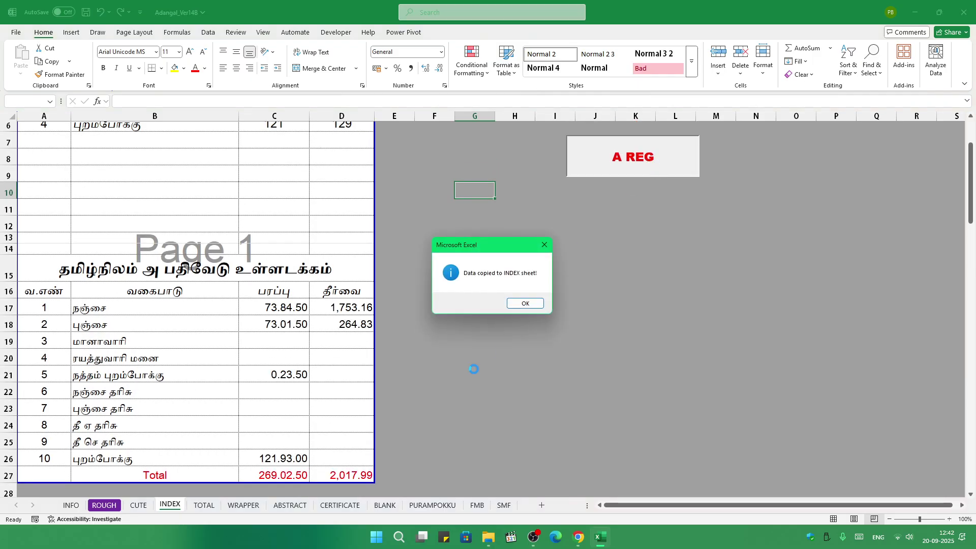
{"action": "left_click", "coordinate": [524, 304]}
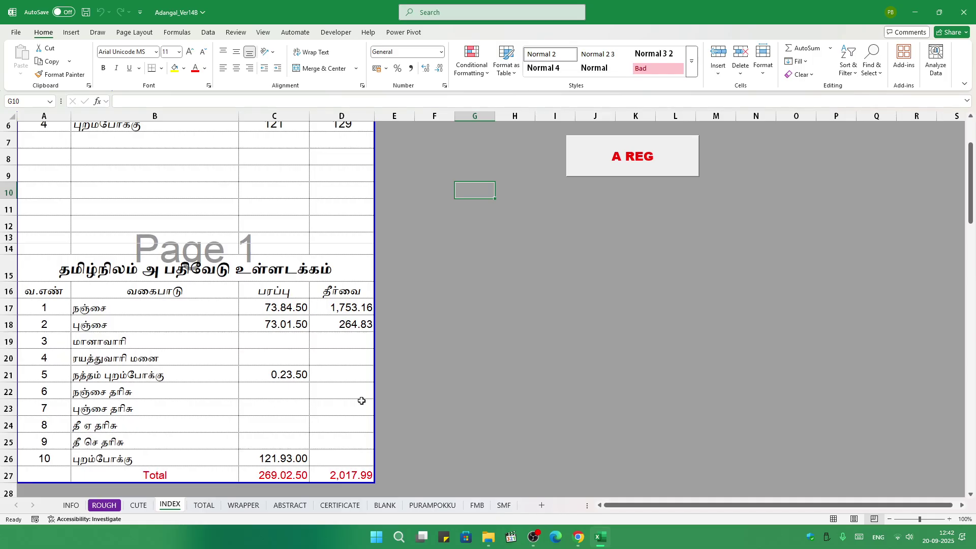
Run the TOTAL macro on the TOTAL sheet to list the area total of every Adangal page.
{"action": "left_click", "coordinate": [204, 505]}
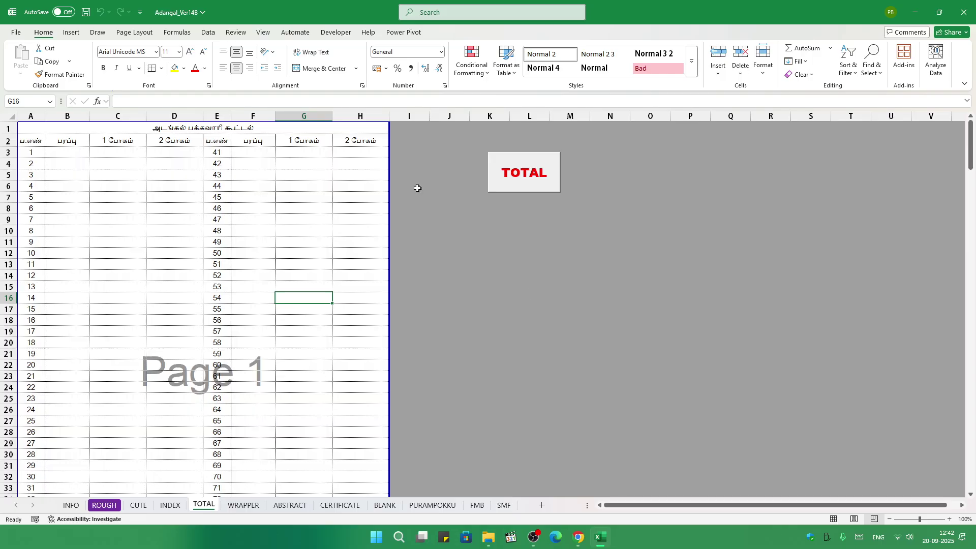
{"action": "left_click", "coordinate": [522, 169]}
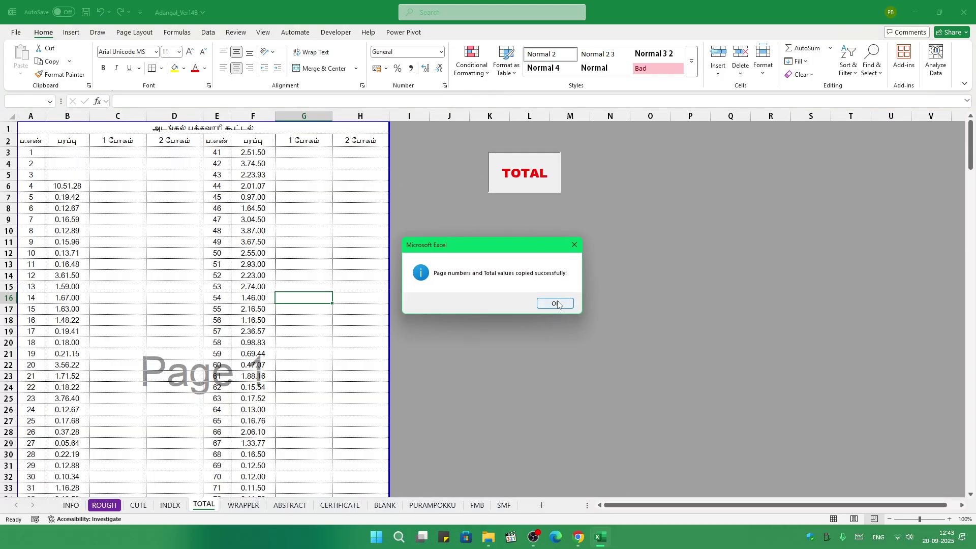
{"action": "left_click", "coordinate": [556, 304]}
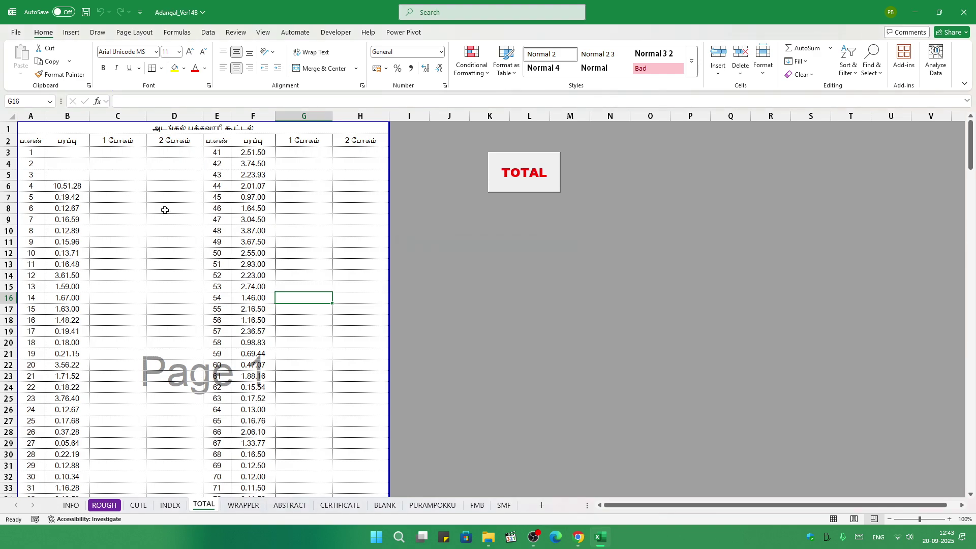
Look through the WRAPPER, ABSTRACT, CERTIFICATE and BLANK sheets.
{"action": "left_click", "coordinate": [243, 505]}
{"action": "scroll", "coordinate": [260, 452], "scroll_direction": "down", "scroll_amount": 5}
{"action": "scroll", "coordinate": [260, 452], "scroll_direction": "up", "scroll_amount": 5}
{"action": "left_click", "coordinate": [288, 505]}
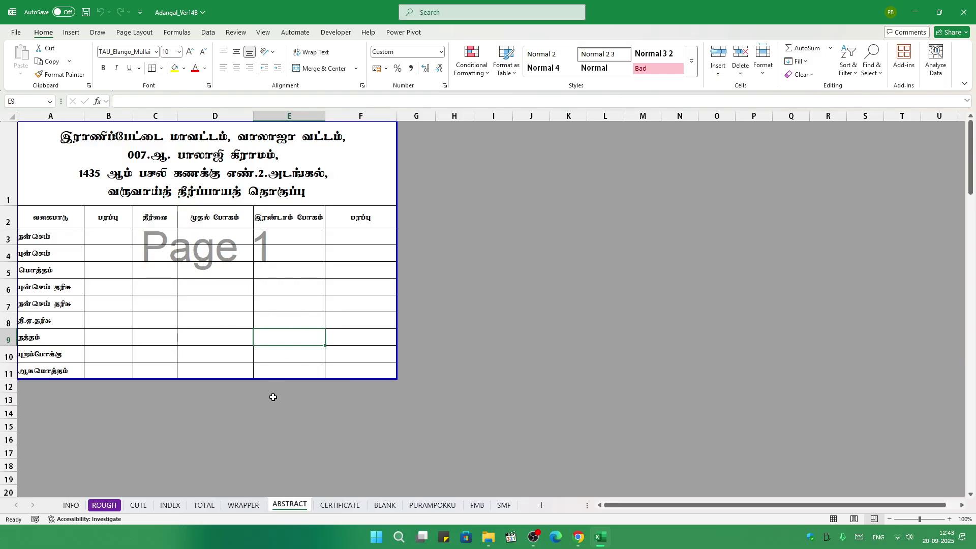
{"action": "left_click", "coordinate": [335, 506]}
{"action": "scroll", "coordinate": [228, 346], "scroll_direction": "up", "scroll_amount": 2}
{"action": "left_click", "coordinate": [384, 506]}
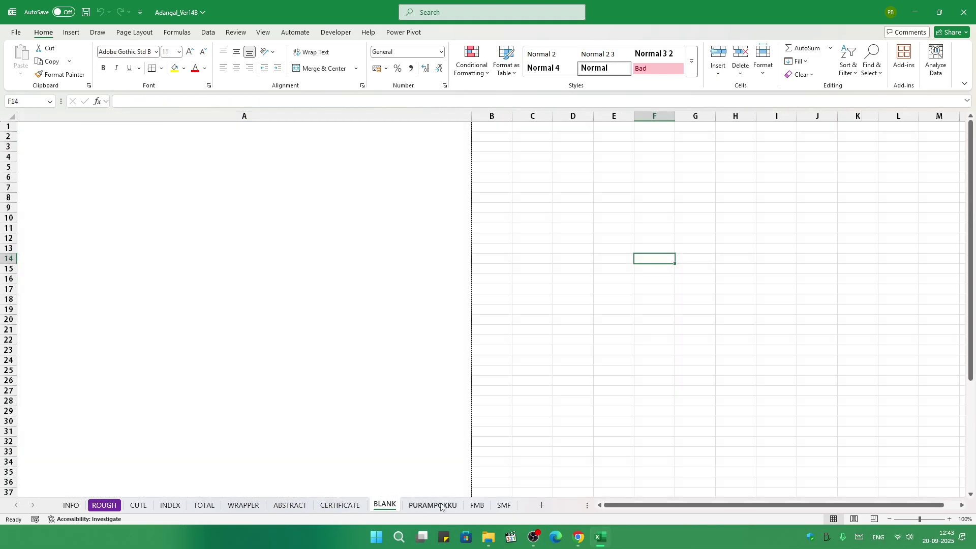
Run the PURAMPOKKU macro on the PURAMPOKKU sheet and look through the generated list of government land.
{"action": "left_click", "coordinate": [437, 506]}
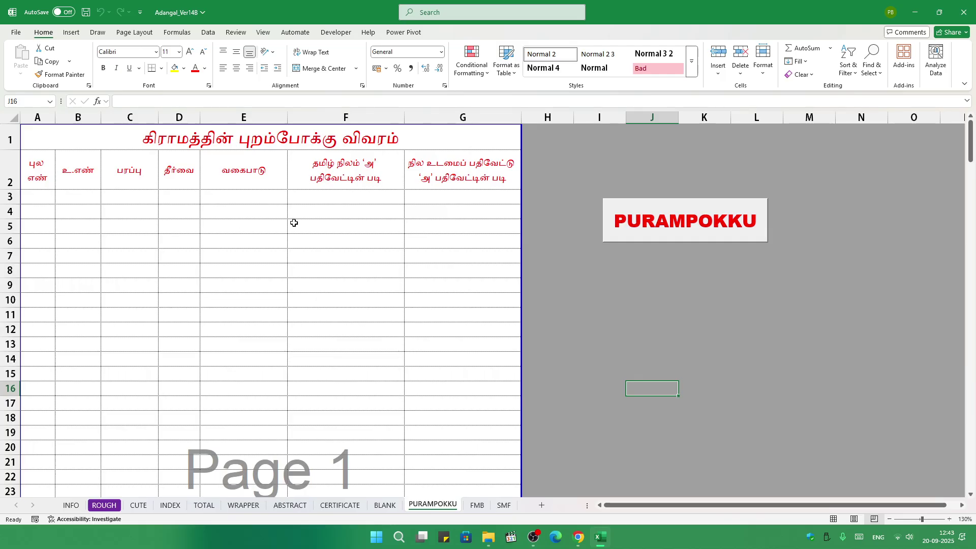
{"action": "left_click", "coordinate": [677, 219]}
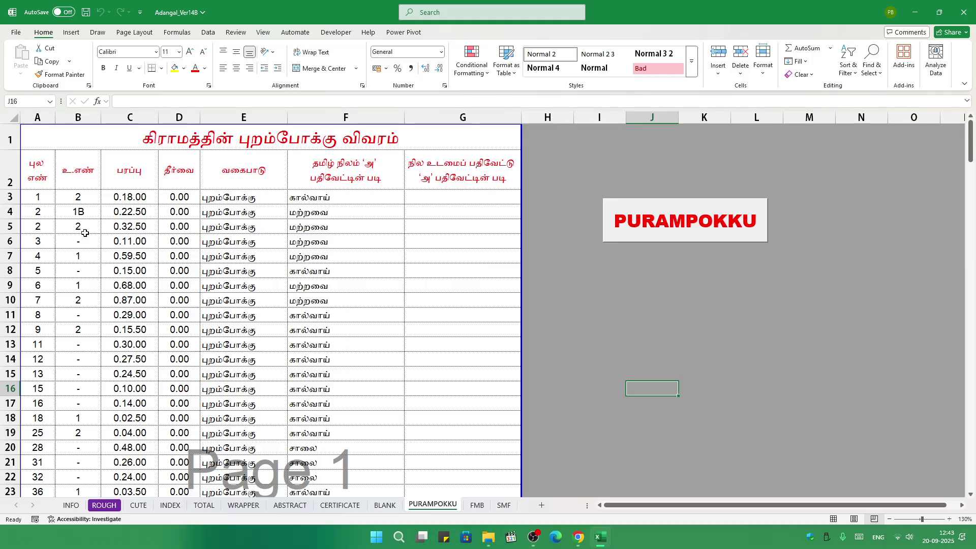
{"action": "scroll", "coordinate": [249, 233], "scroll_direction": "down", "scroll_amount": 11}
{"action": "scroll", "coordinate": [250, 232], "scroll_direction": "up", "scroll_amount": 7}
{"action": "scroll", "coordinate": [250, 232], "scroll_direction": "up", "scroll_amount": 5}
{"action": "scroll", "coordinate": [251, 232], "scroll_direction": "down", "scroll_amount": 11}
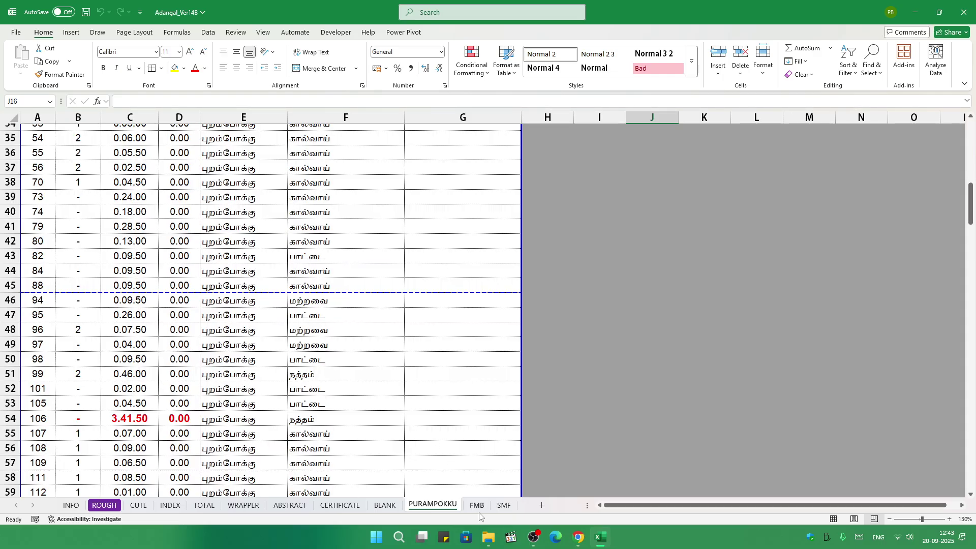
Run the FMB macro on the FMB sheet to list the area of each survey field number.
{"action": "left_click", "coordinate": [478, 507]}
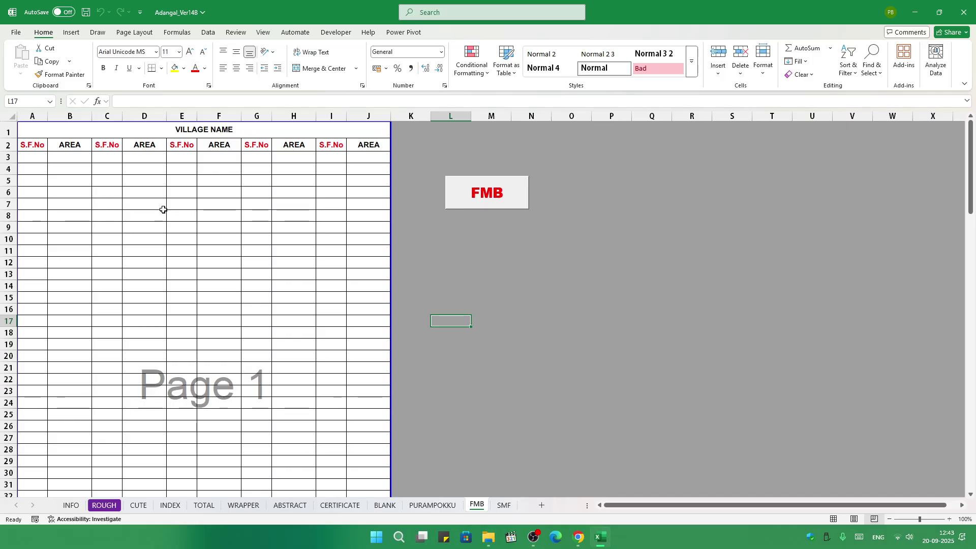
{"action": "left_click", "coordinate": [462, 190]}
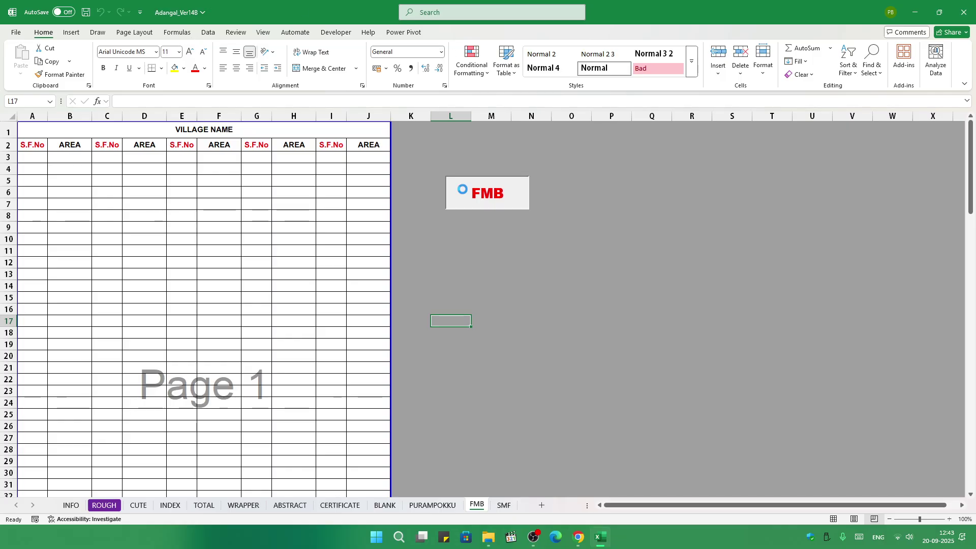
{"action": "left_click", "coordinate": [533, 304]}
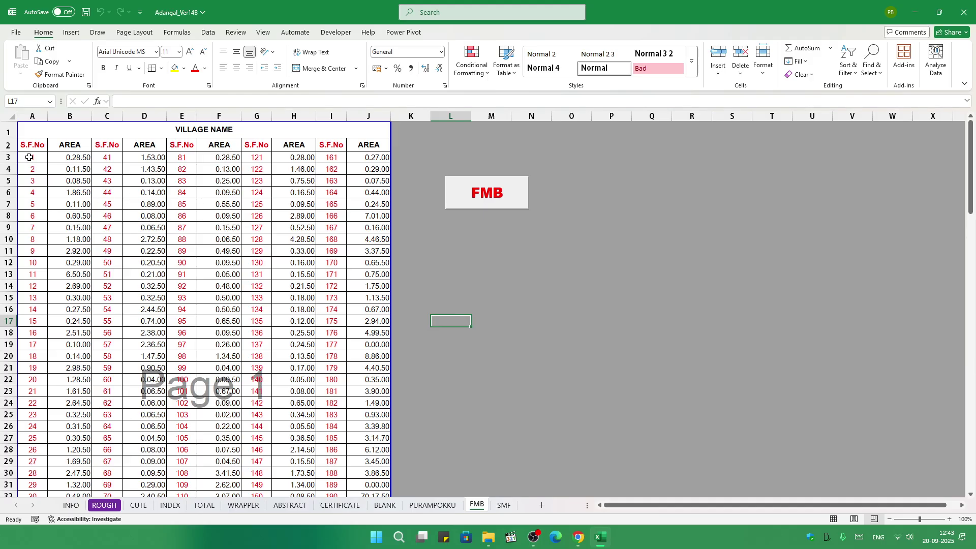
{"action": "left_click", "coordinate": [76, 193]}
{"action": "left_click", "coordinate": [239, 239]}
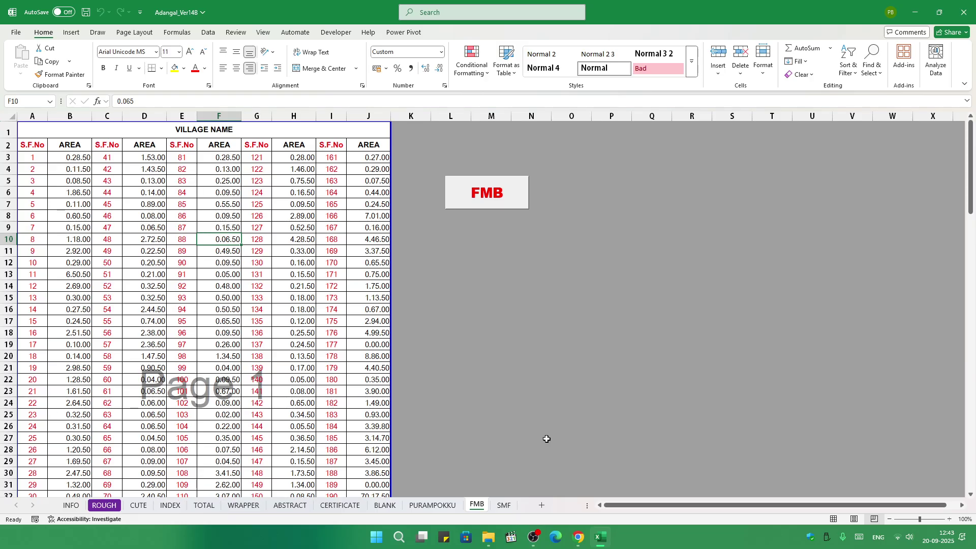
Run the SMF macro on the SMF sheet and look through the generated small and big farmers list.
{"action": "left_click", "coordinate": [504, 505]}
{"action": "left_click", "coordinate": [555, 340]}
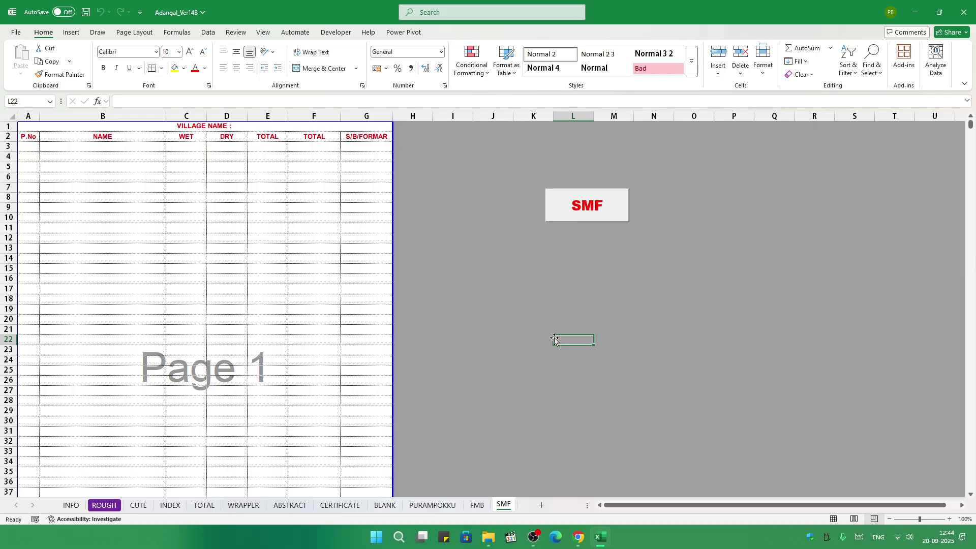
{"action": "left_click", "coordinate": [579, 207]}
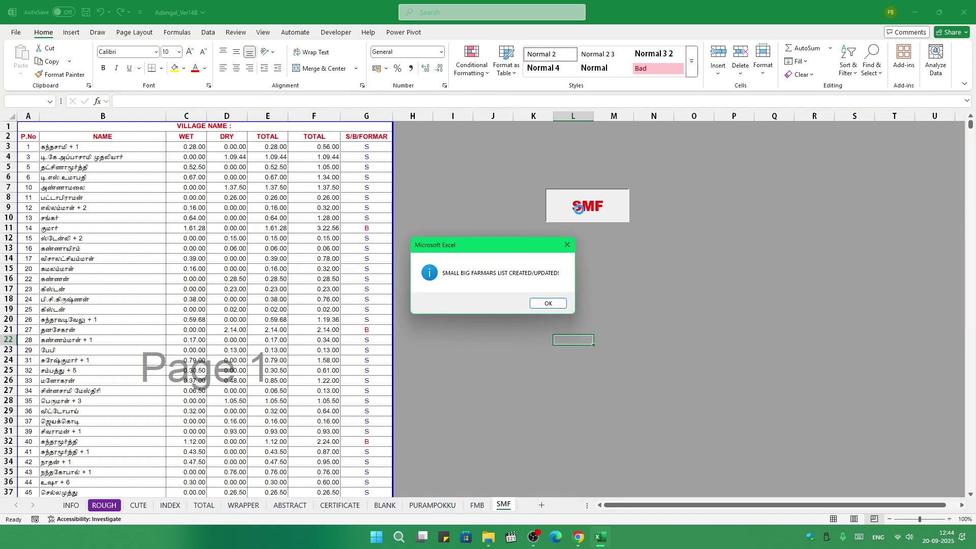
{"action": "left_click", "coordinate": [548, 304]}
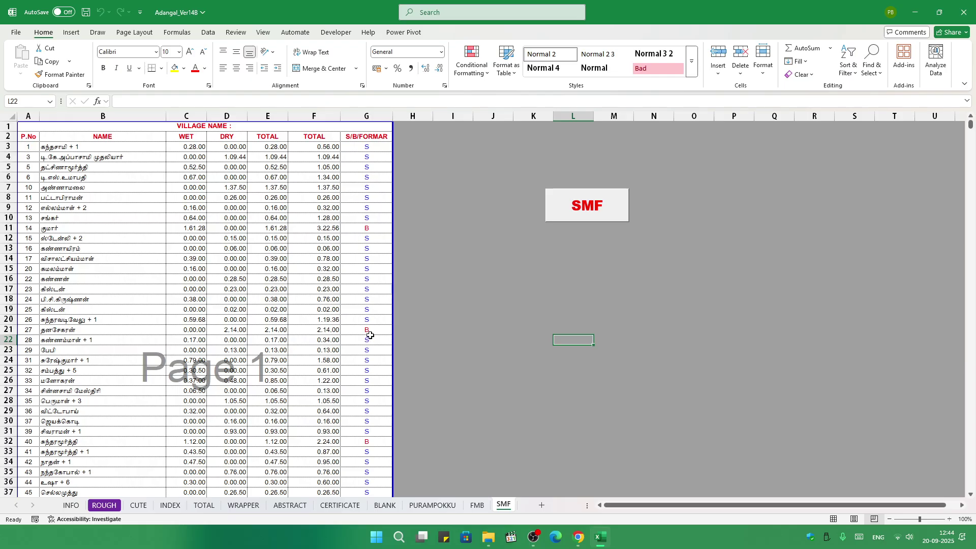
{"action": "scroll", "coordinate": [396, 327], "scroll_direction": "down", "scroll_amount": 1}
{"action": "scroll", "coordinate": [396, 327], "scroll_direction": "down", "scroll_amount": 9}
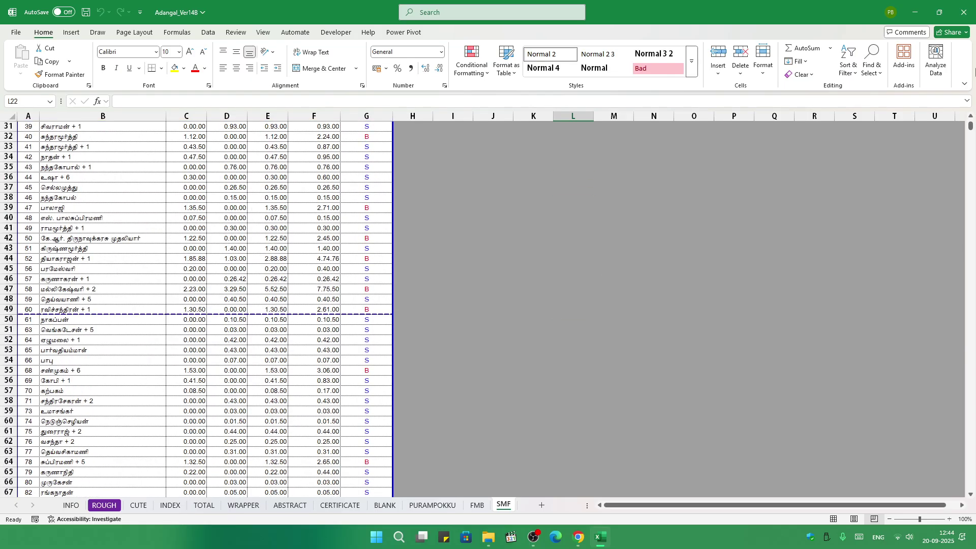
{"action": "scroll", "coordinate": [641, 273], "scroll_direction": "up", "scroll_amount": 10}
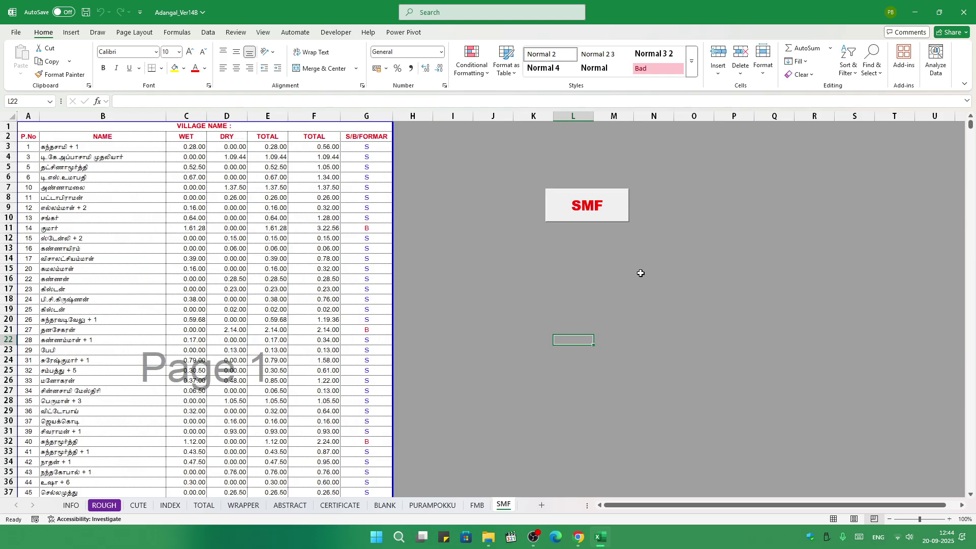
Review the formatted CUTE pages, the ROUGH data table and the instructions on the INFO sheet.
{"action": "left_click", "coordinate": [138, 505]}
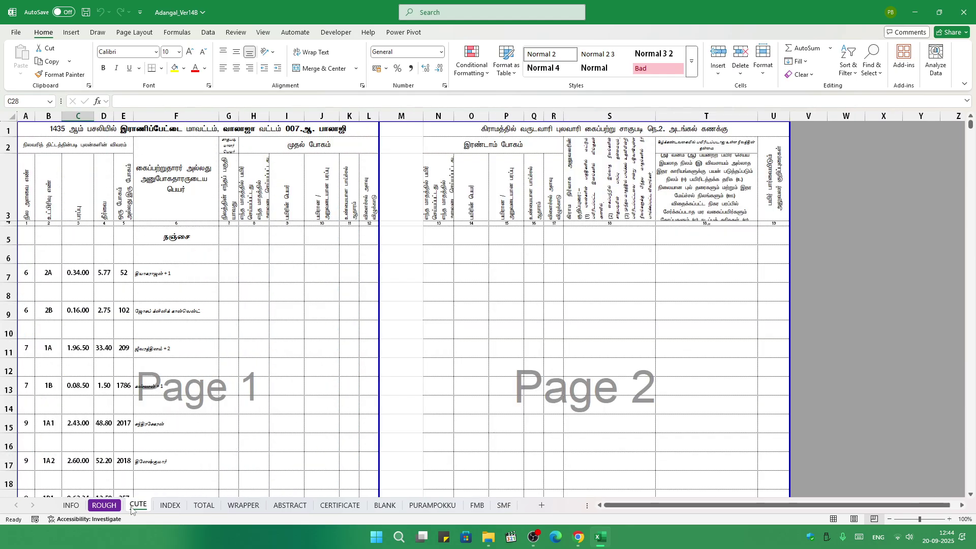
{"action": "scroll", "coordinate": [170, 239], "scroll_direction": "down", "scroll_amount": 2}
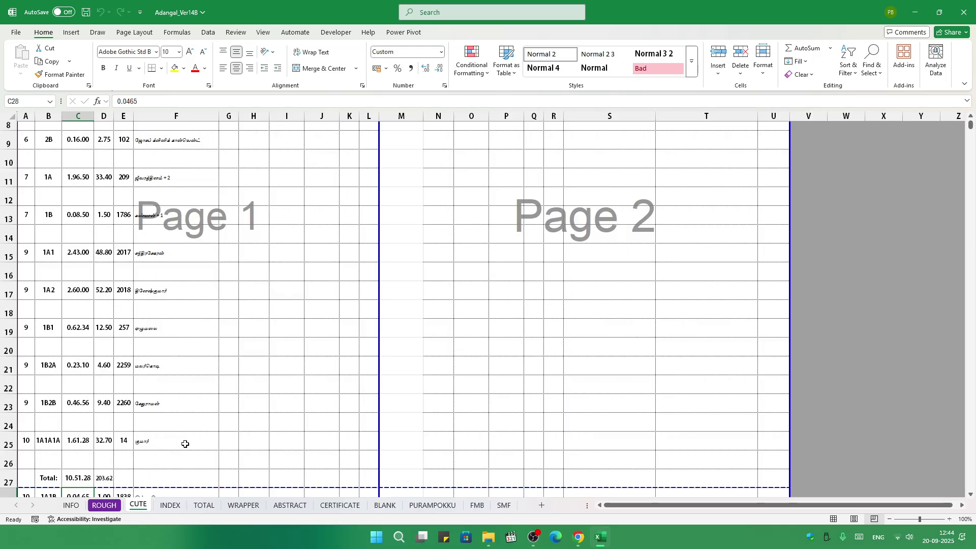
{"action": "scroll", "coordinate": [185, 444], "scroll_direction": "up", "scroll_amount": 2}
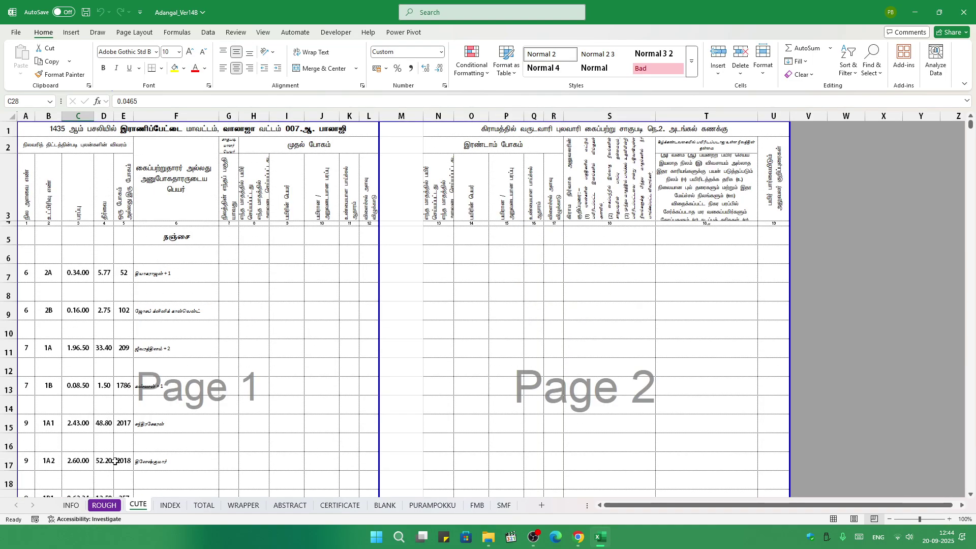
{"action": "left_click", "coordinate": [104, 505]}
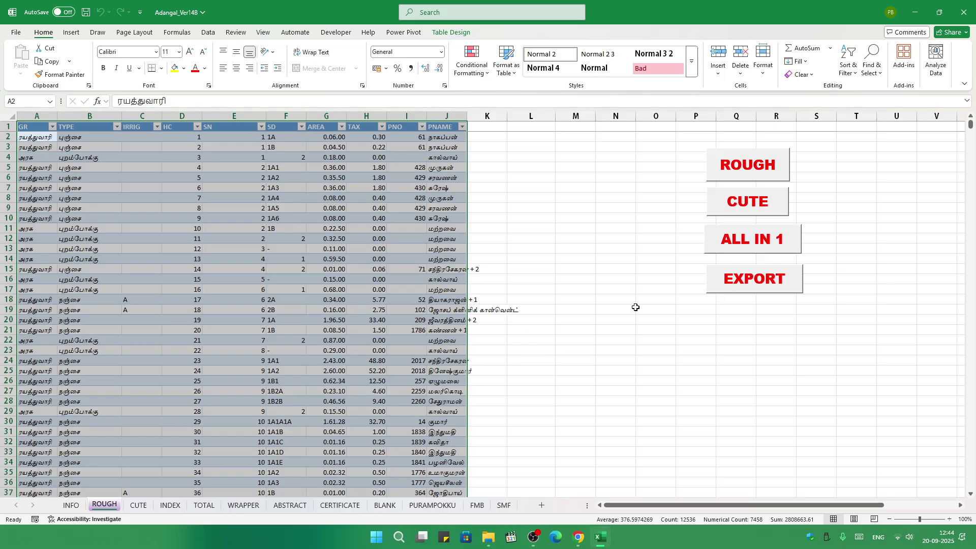
{"action": "left_click", "coordinate": [70, 506]}
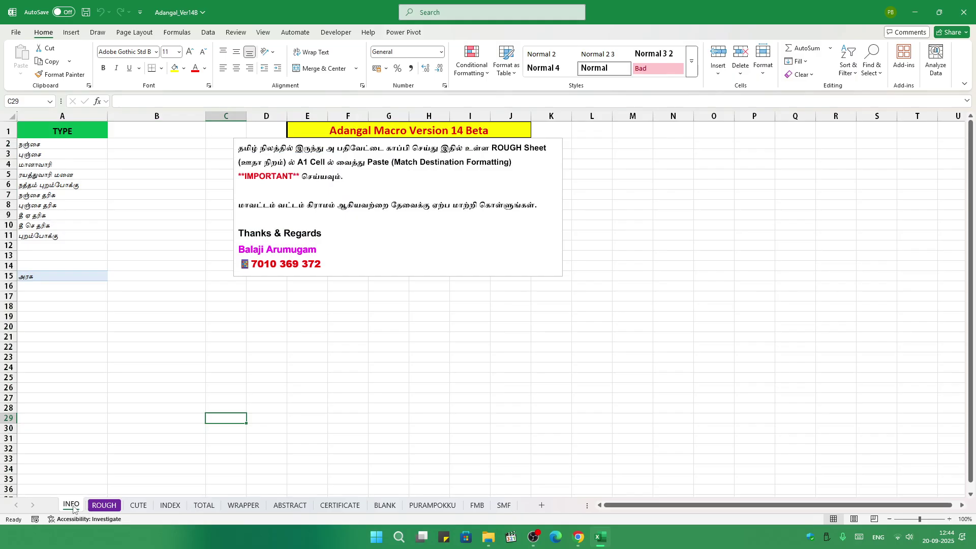
Return to the ROUGH sheet and run the EXPORT macro.
{"action": "left_click", "coordinate": [105, 505]}
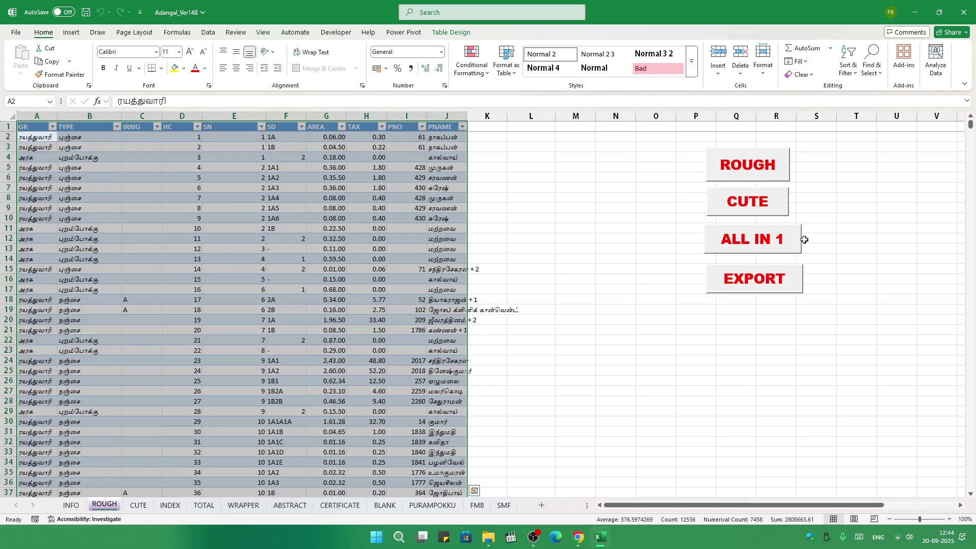
{"action": "left_click", "coordinate": [743, 289]}
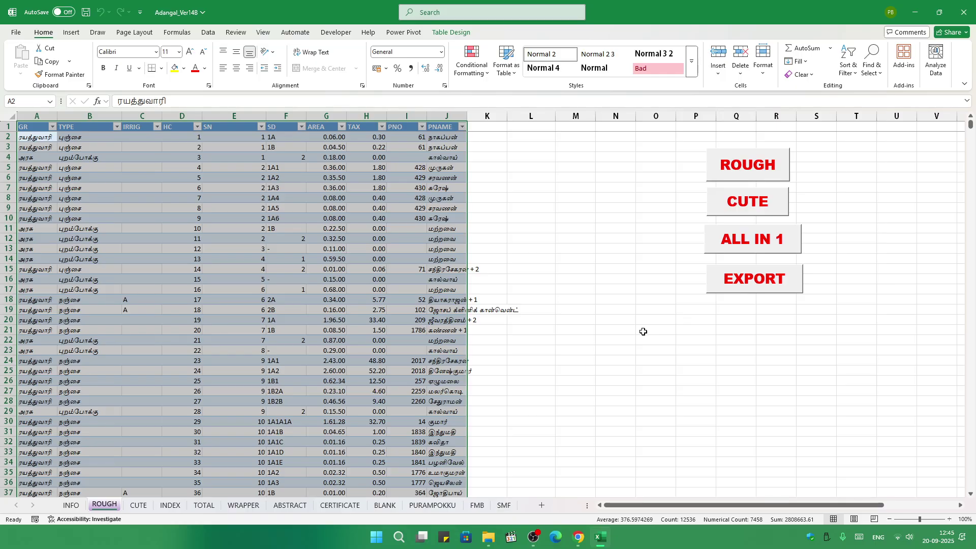